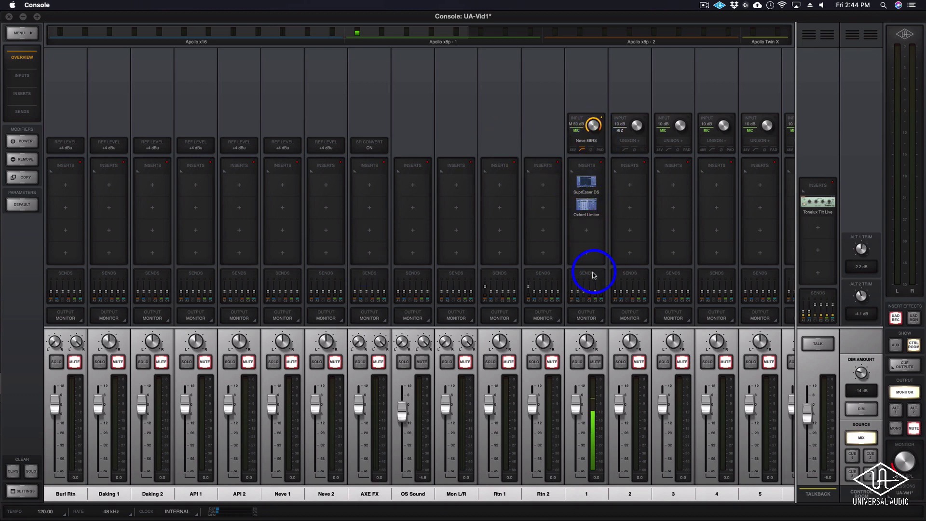
Step: Raise channel 1's AUX 1 send to about -10.2 dB in UAD Console and close the sends panel
click(579, 289)
drag(619, 412, 616, 362)
click(859, 276)
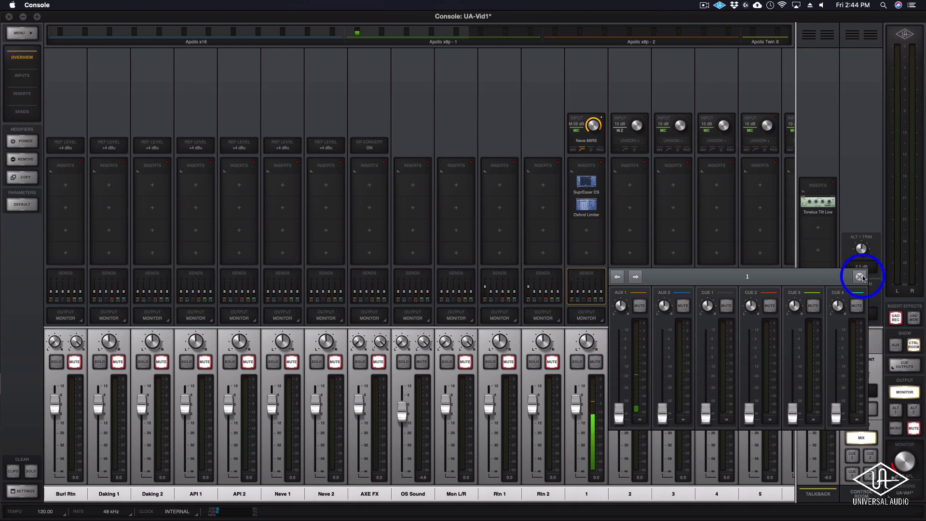
click(496, 221)
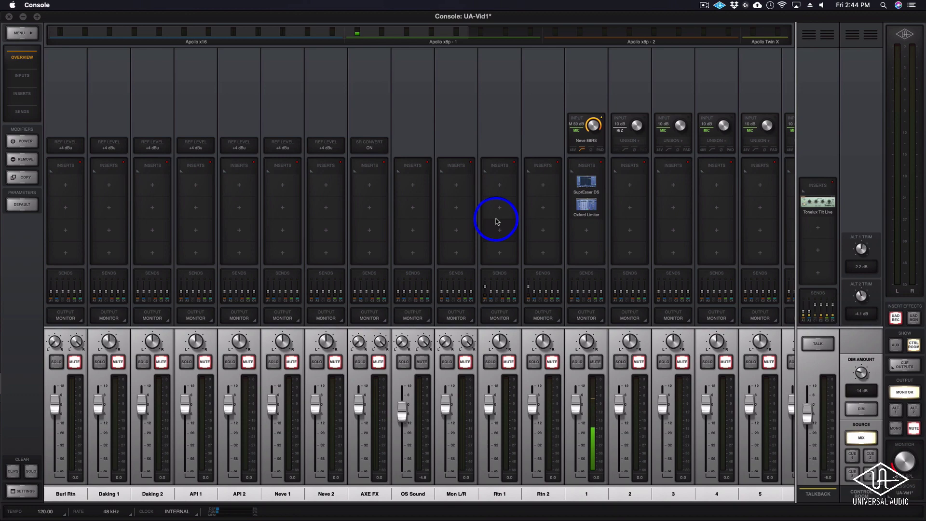
Step: Disarm Vox1 and confirm the Playback Engine hardware buffer stays at 1024 samples
key(super+Tab)
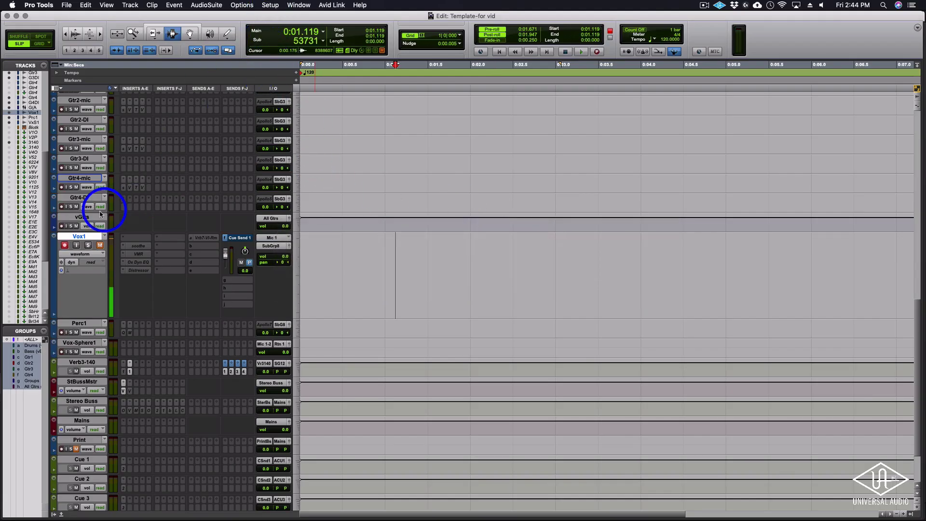
click(65, 245)
click(264, 6)
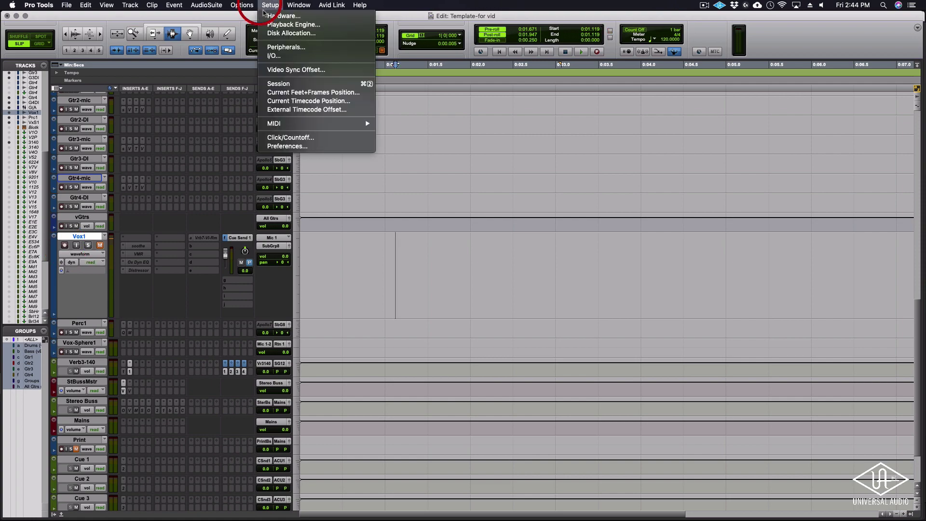
click(292, 24)
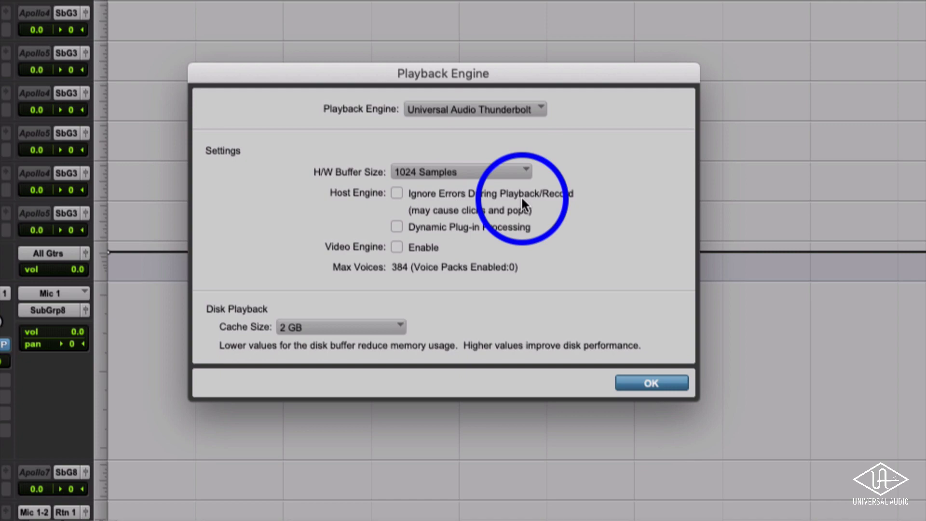
drag(461, 168, 516, 221)
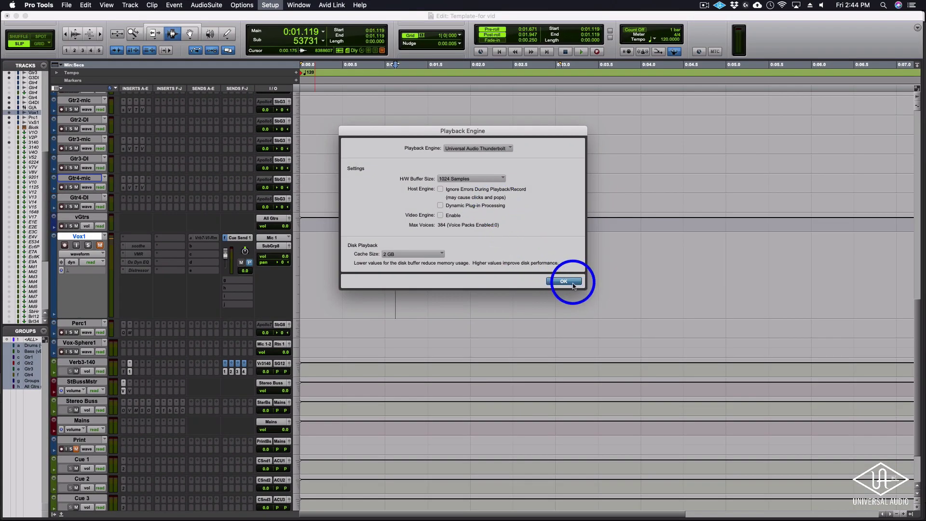
click(573, 284)
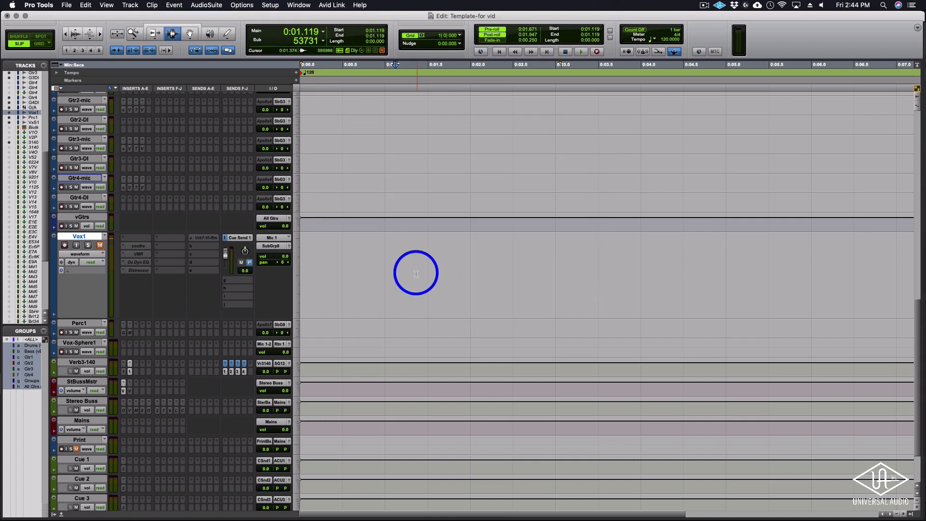
key(super+Tab)
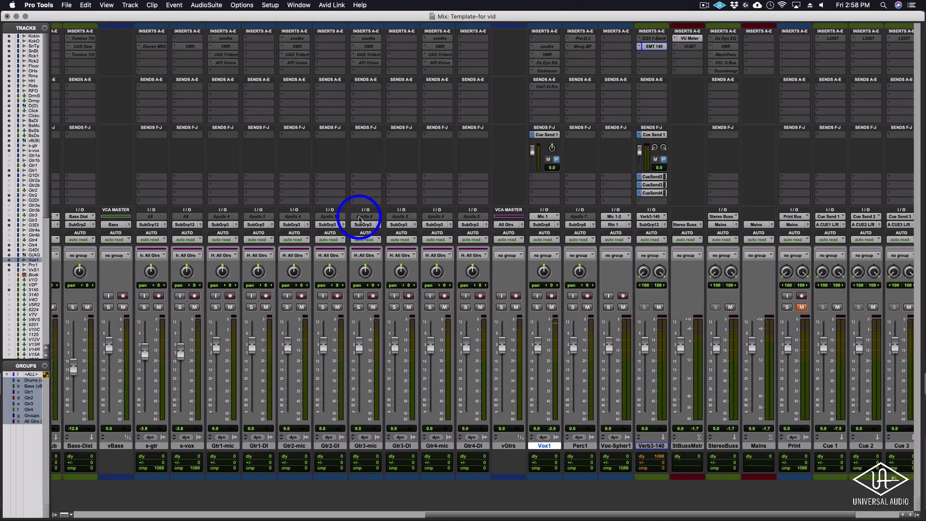
Step: Record-arm Vox1 and toggle Low Latency Monitoring in the Options menu
click(551, 296)
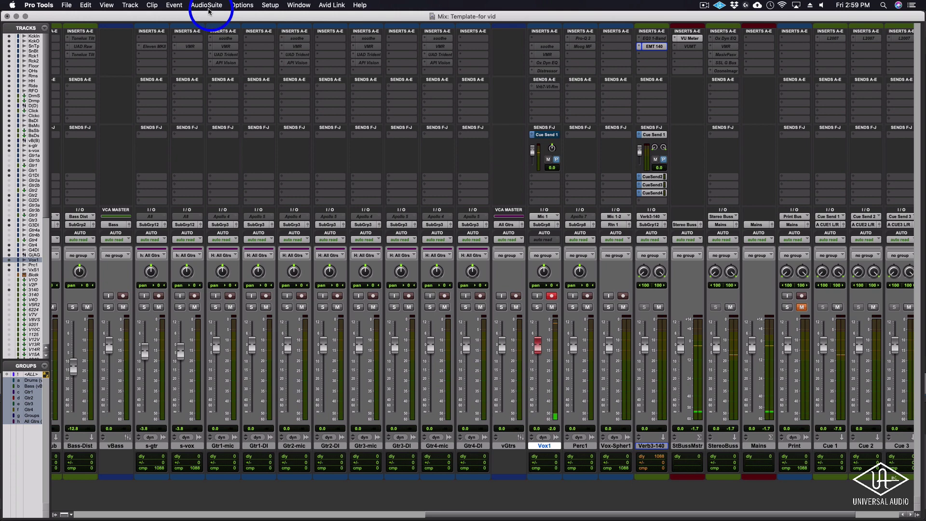
click(242, 5)
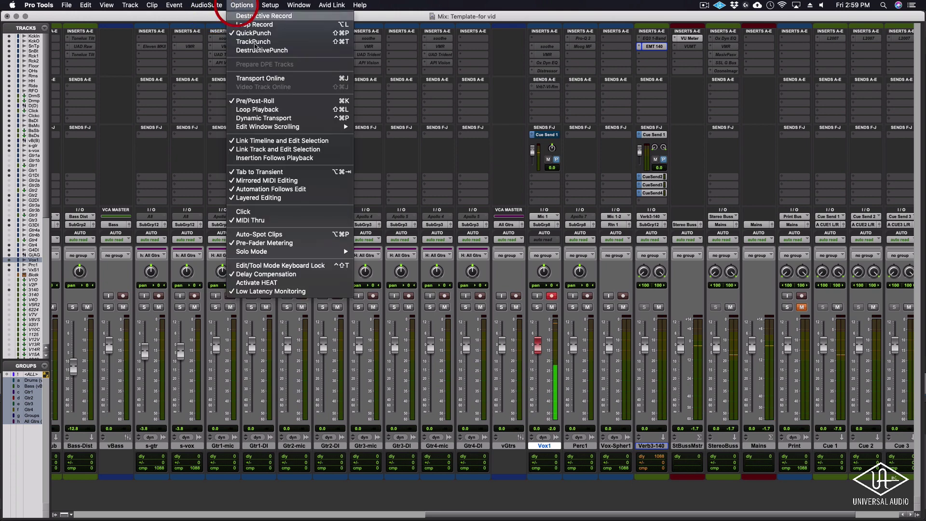
click(241, 291)
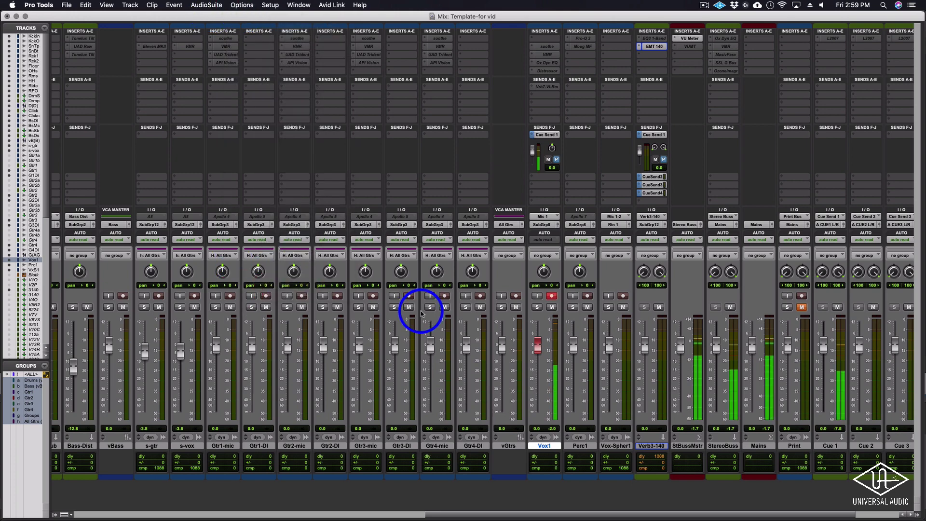
key(super+Tab)
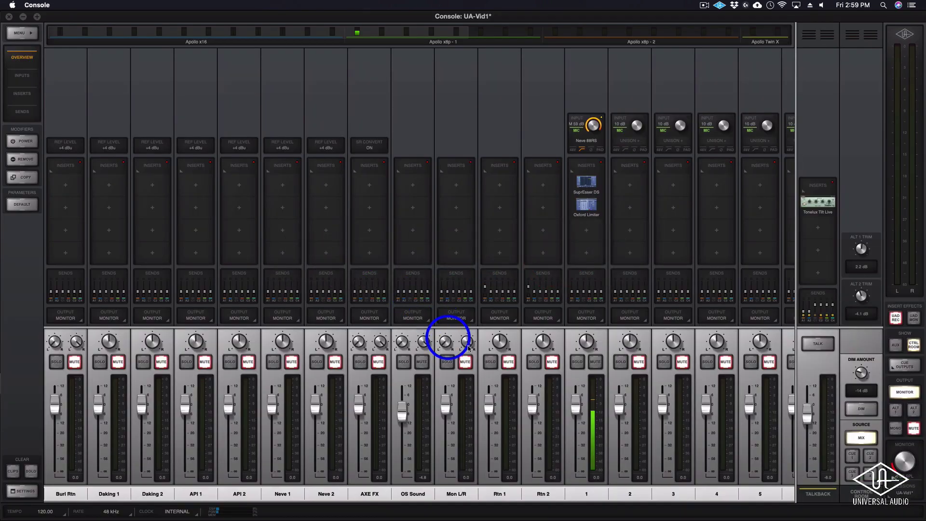
Step: Toggle channel 1's mute on and off in Console, then turn on Low Latency Monitoring in Pro Tools
click(600, 365)
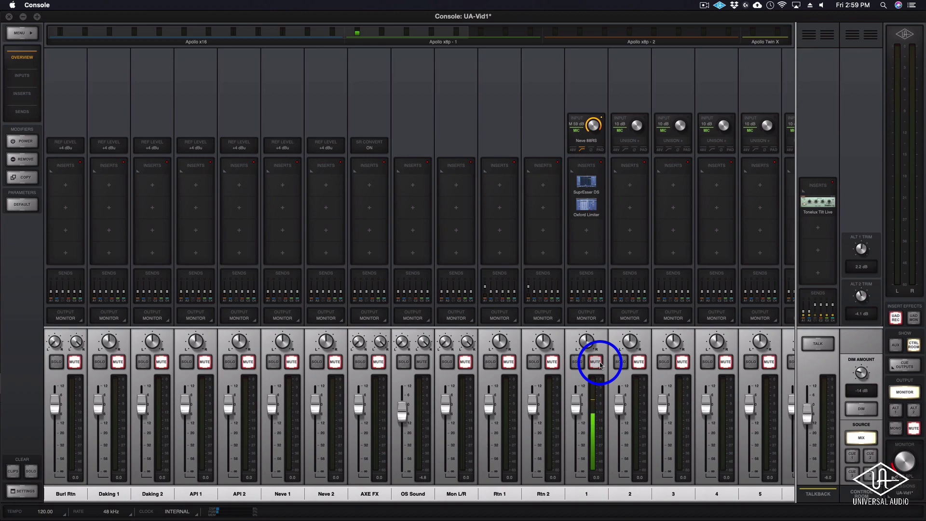
click(600, 365)
key(super+Tab)
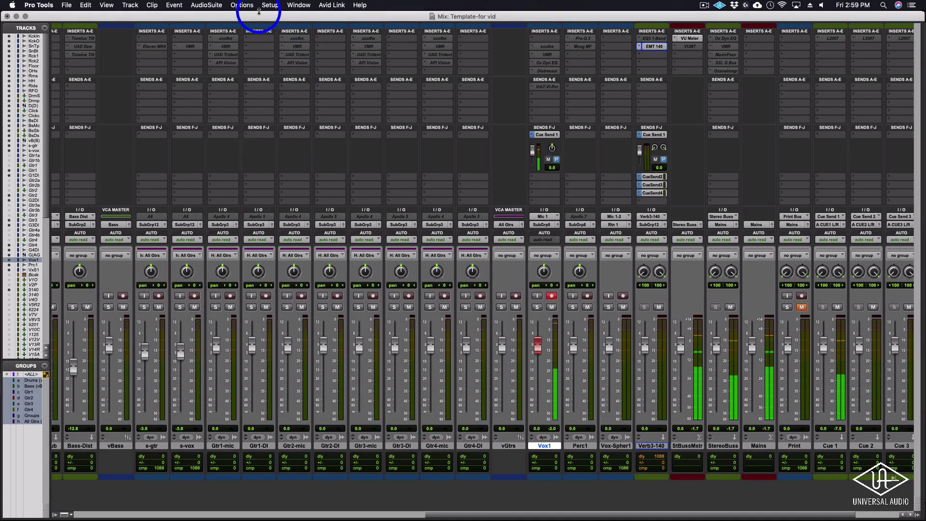
click(242, 5)
click(259, 291)
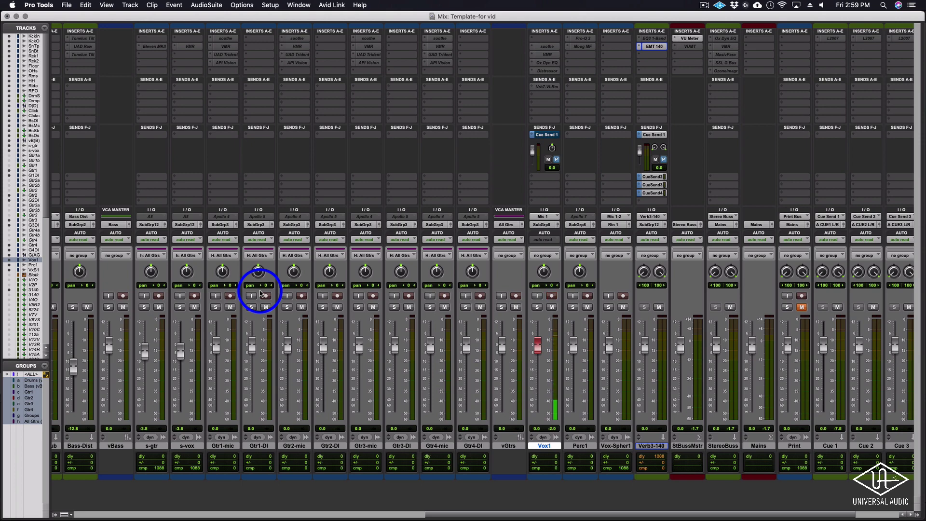
Step: Look through the AudioSuite menu without choosing anything, then return to UAD Console
click(208, 7)
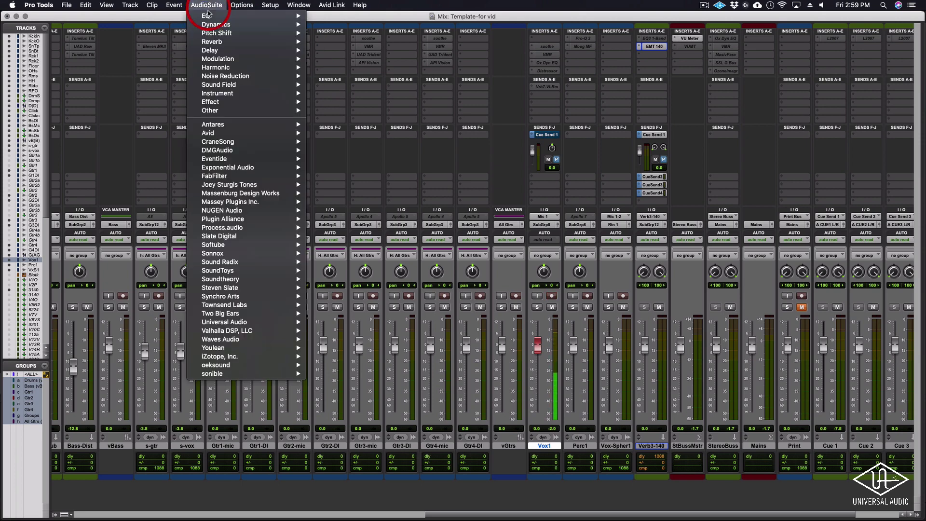
mouse_move(250, 6)
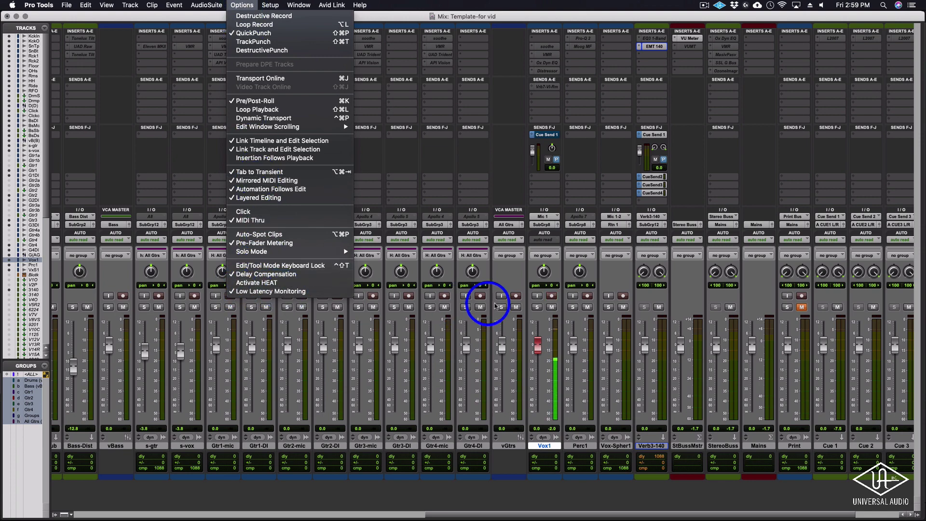
click(555, 320)
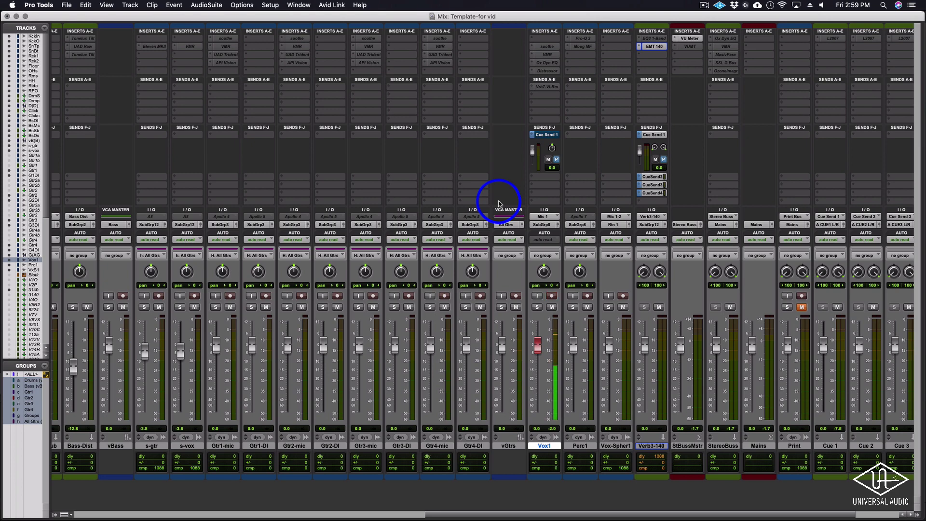
key(super+Tab)
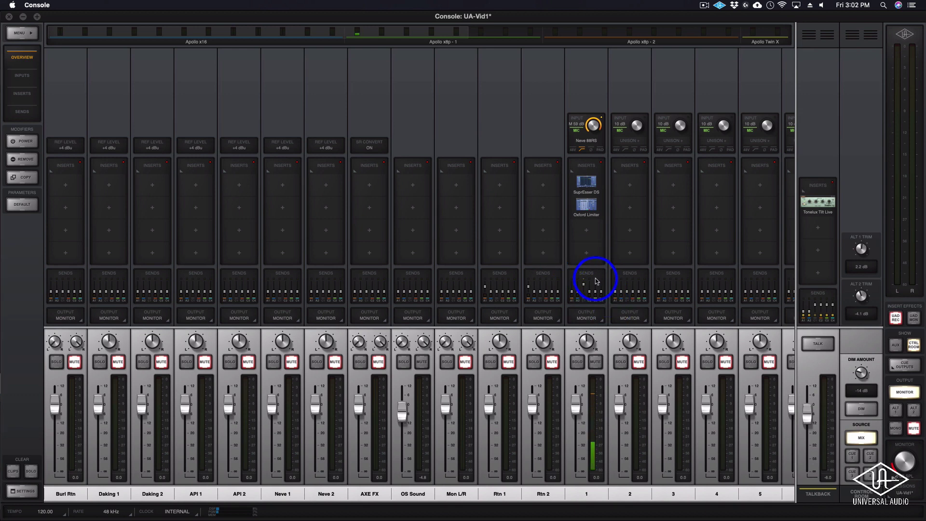
Step: Nudge channel 1's CUE 1 send to -1.8 and lower channel 1's level to about -11.9 dB
click(593, 273)
drag(704, 353, 704, 349)
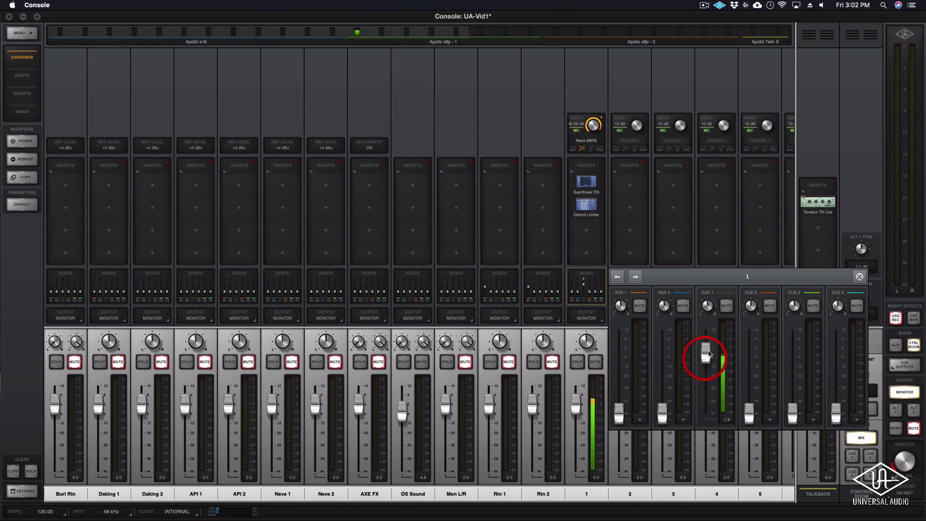
click(858, 276)
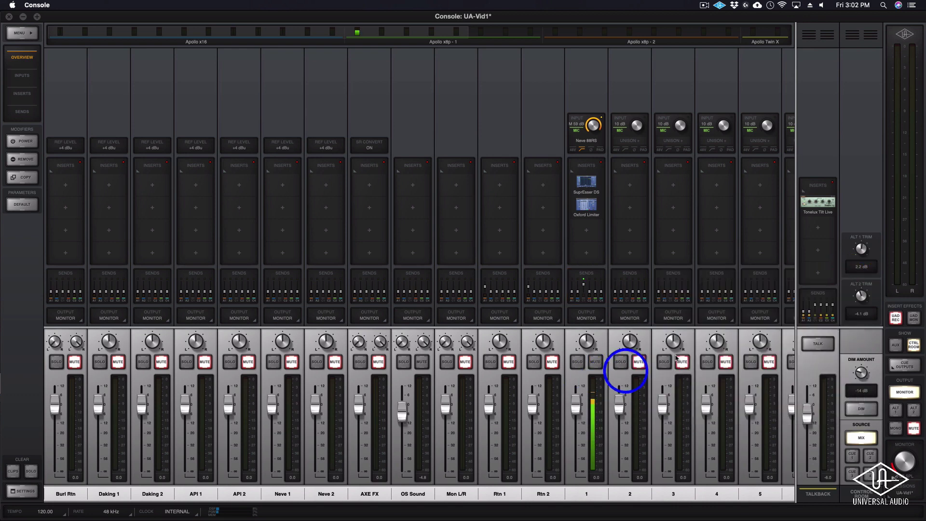
mouse_move(584, 406)
mouse_down()
mouse_move(585, 438)
mouse_move(585, 407)
mouse_move(574, 404)
mouse_up()
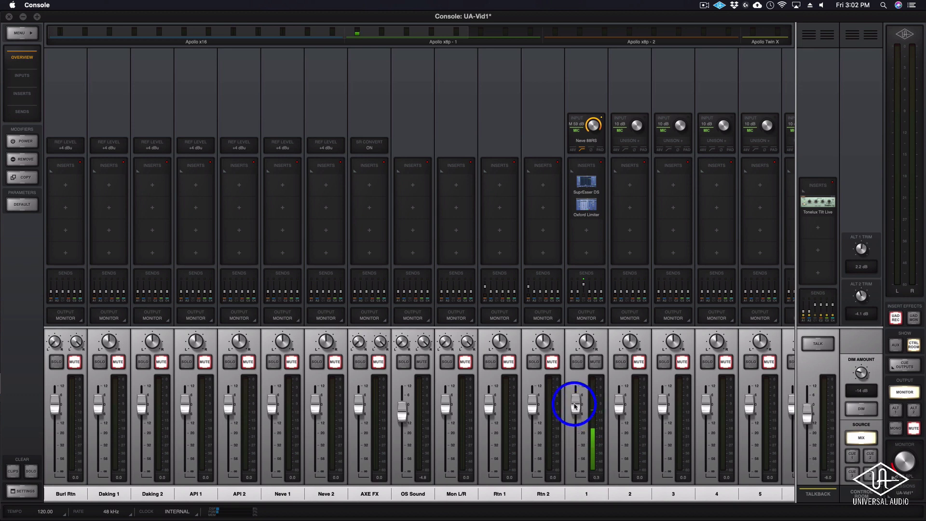
Step: Set channel 1's CUE 1 send to about 0 dB, leaving its send levels open
click(583, 275)
click(594, 276)
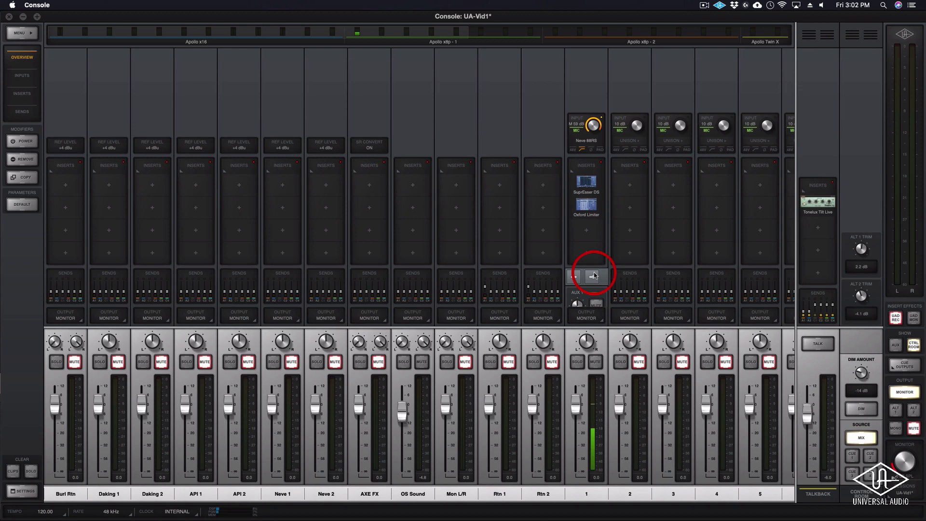
click(593, 276)
mouse_move(705, 356)
mouse_down()
mouse_move(715, 380)
mouse_move(718, 350)
mouse_up()
click(710, 355)
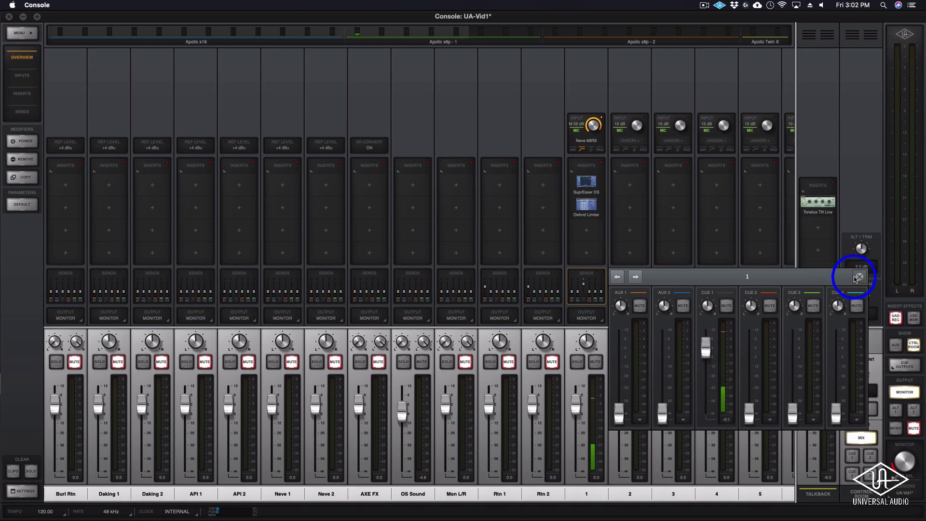
click(857, 277)
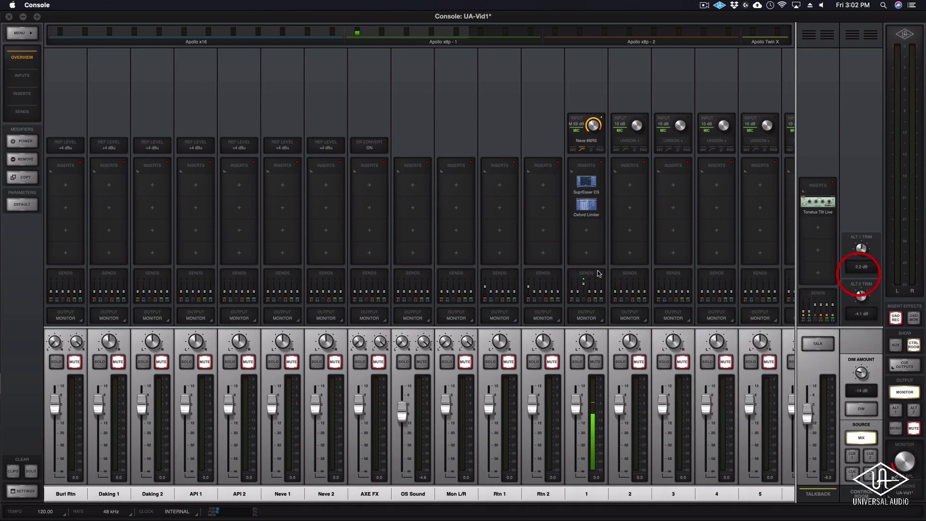
click(596, 274)
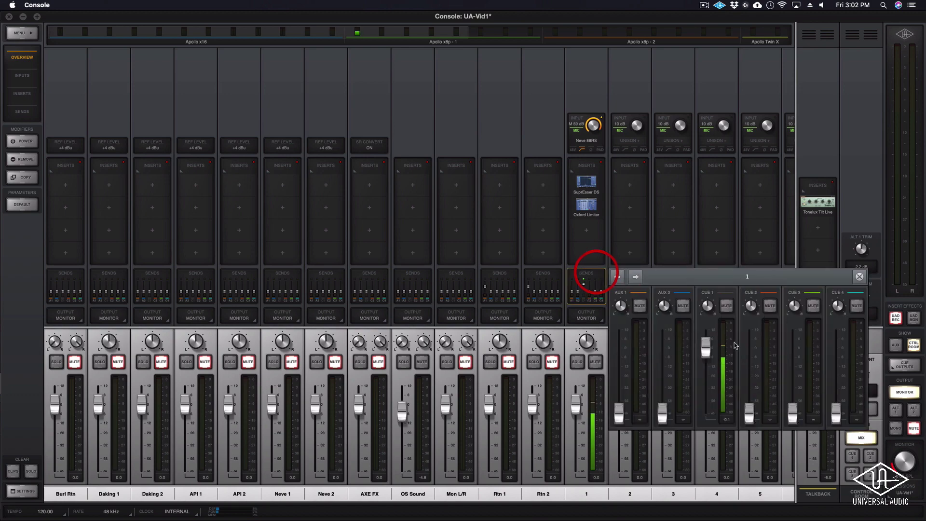
Step: In Cue Outputs, try Cue 1 on its own cue mix, then set its source back to MIX
click(859, 277)
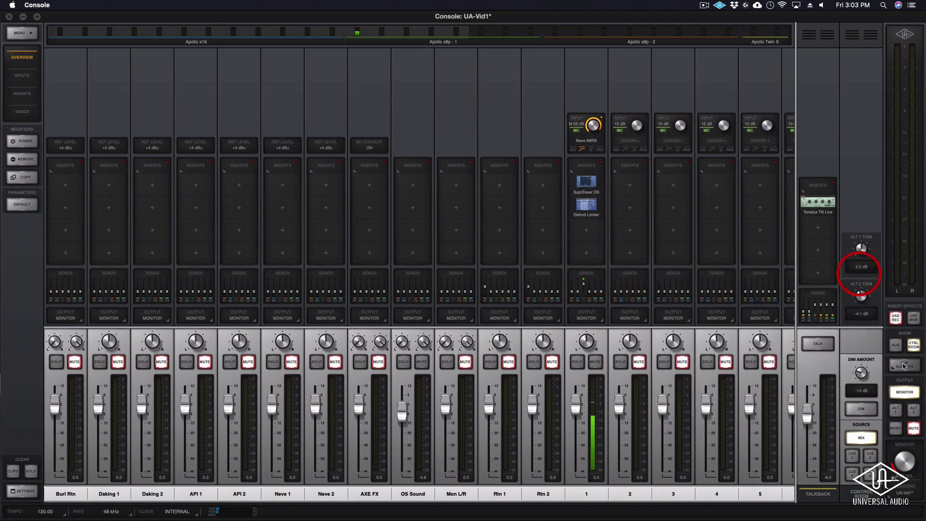
click(903, 365)
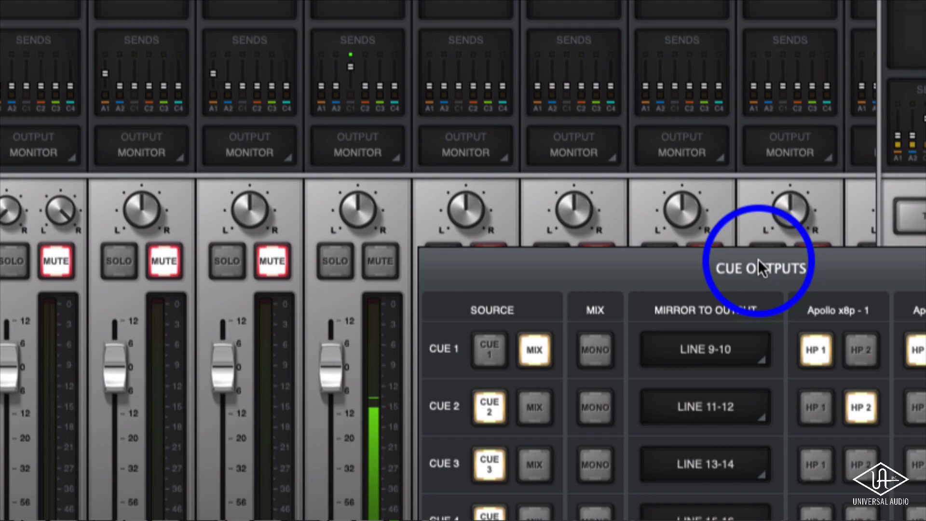
drag(758, 260, 562, 155)
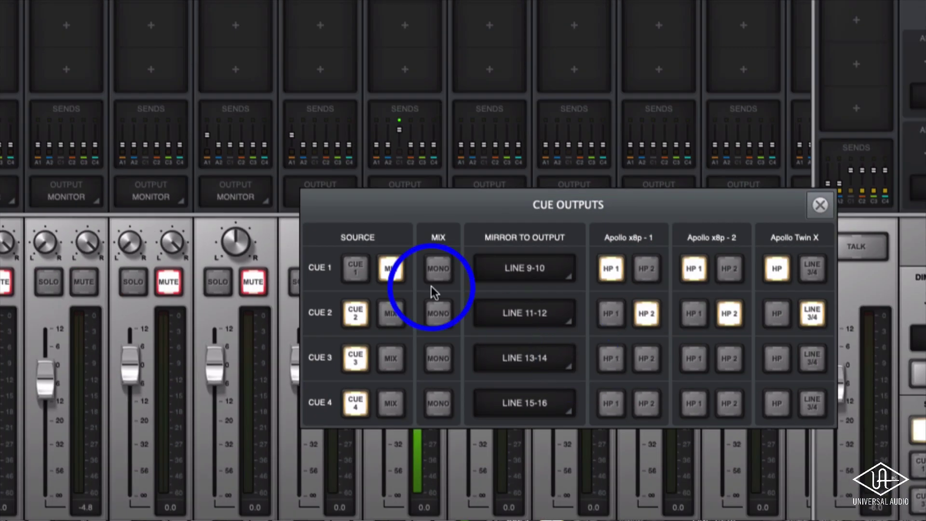
click(357, 269)
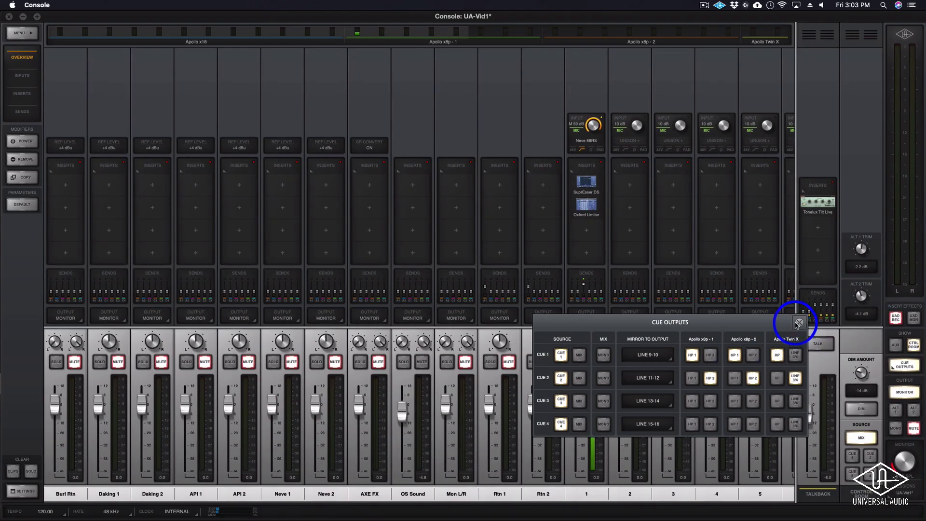
click(796, 324)
click(904, 365)
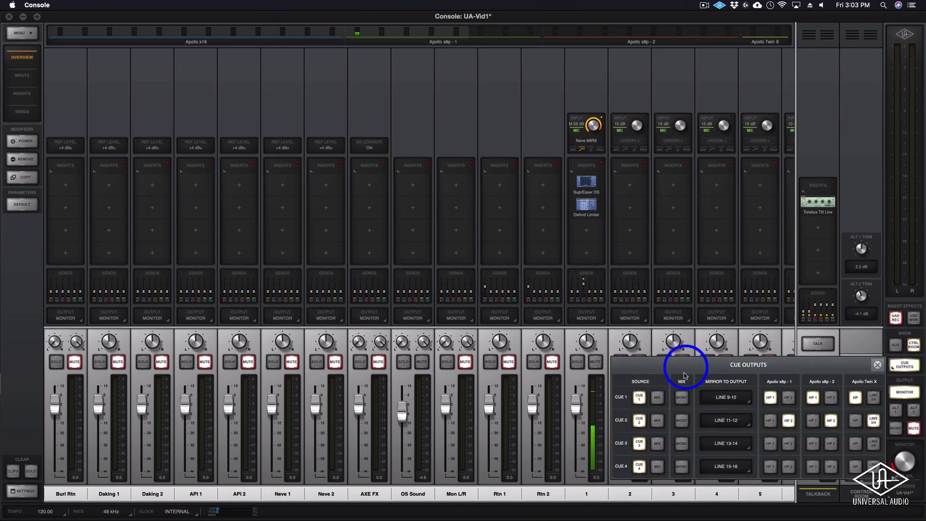
click(656, 396)
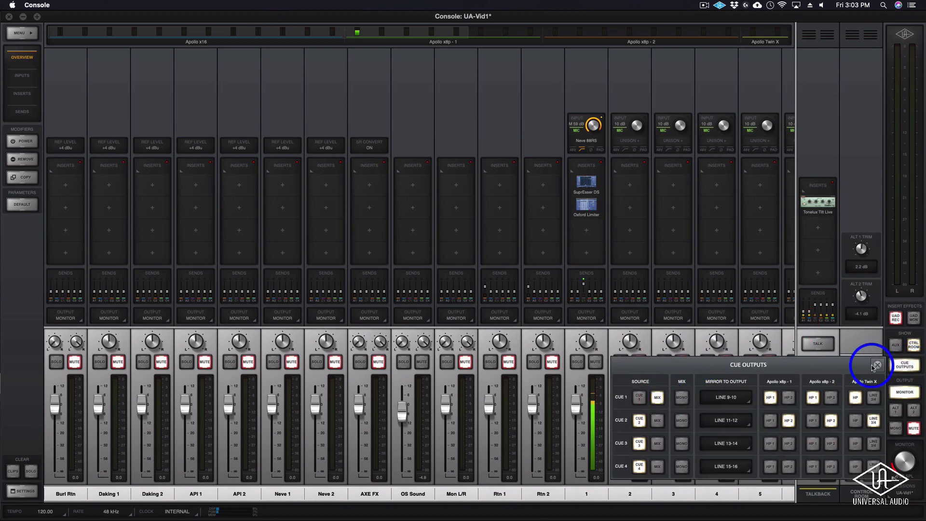
click(877, 365)
Step: Turn channel 1's Cue 1 send down to -24.7 and pull its level to -15.3 dB
click(591, 279)
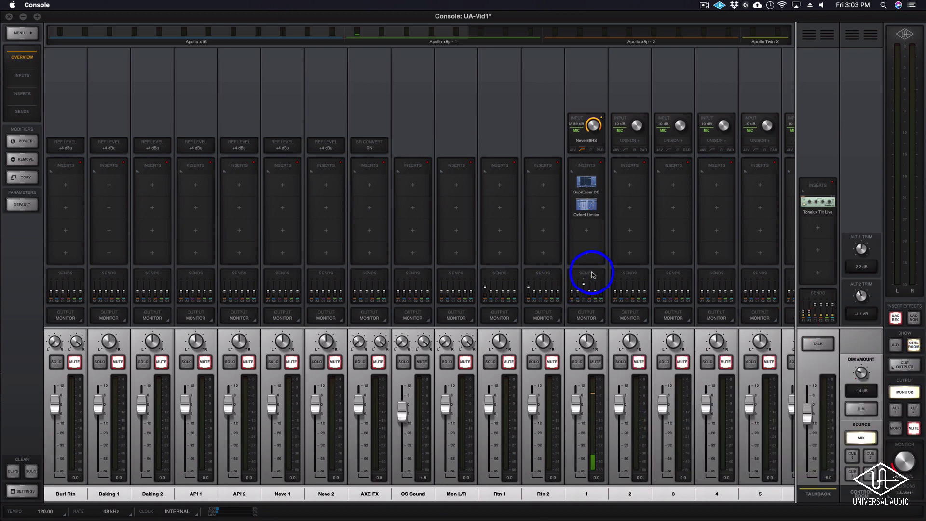
mouse_move(705, 345)
mouse_down()
mouse_move(702, 361)
mouse_move(698, 339)
mouse_up()
click(856, 276)
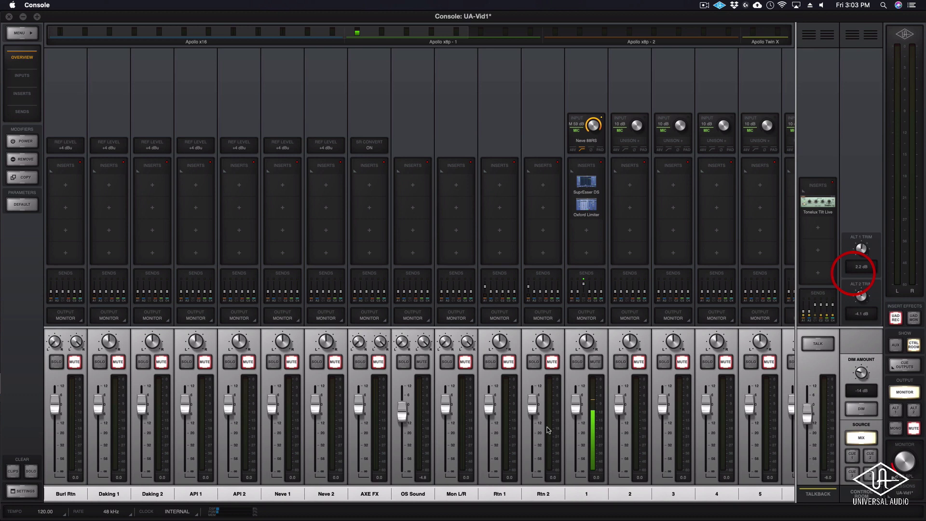
mouse_move(576, 402)
mouse_down()
mouse_move(578, 416)
mouse_move(574, 407)
mouse_up()
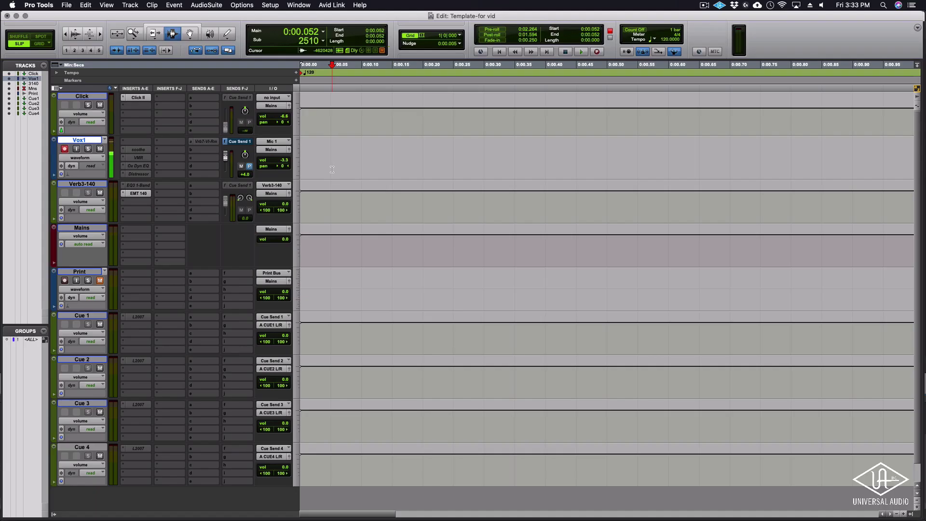
Step: Record a roughly 5.5-second Vox1 take from the session start, play it back, then show the Mix window
key(Return)
key(r)
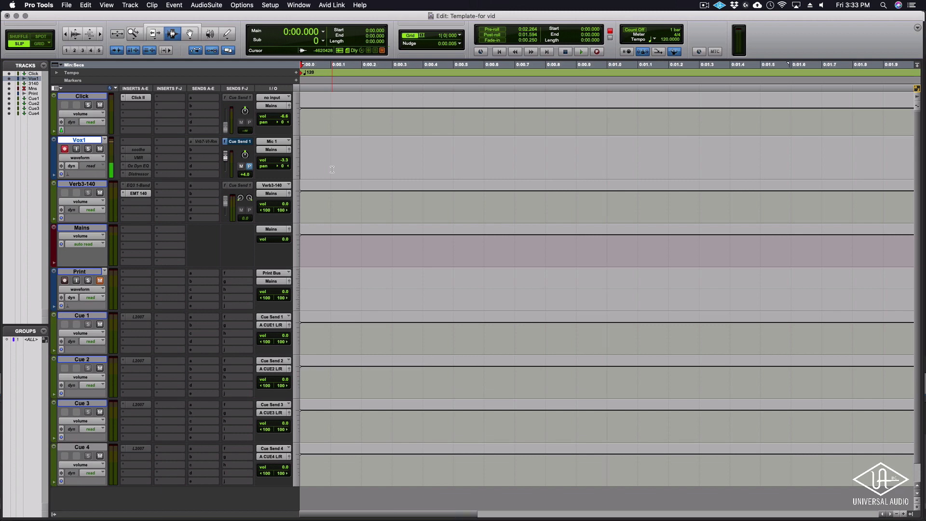
key(super+space)
key(r)
key(r)
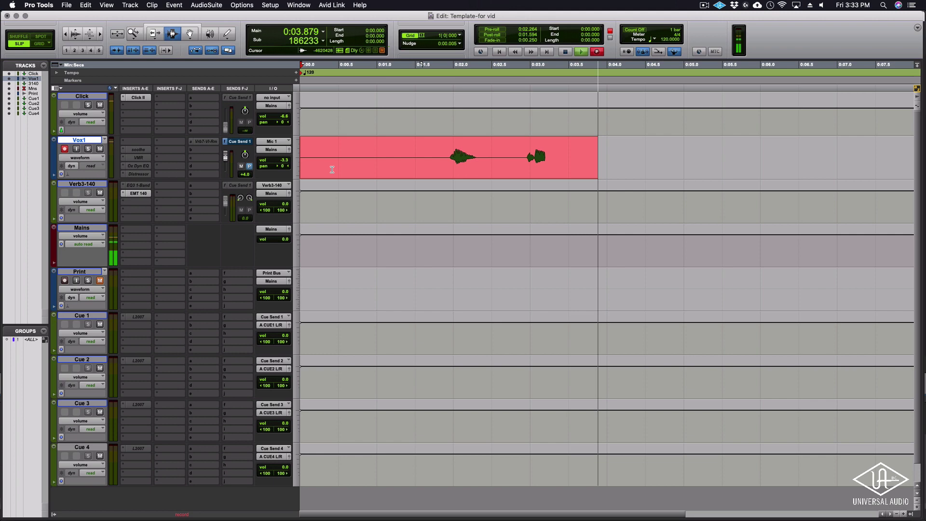
key(space)
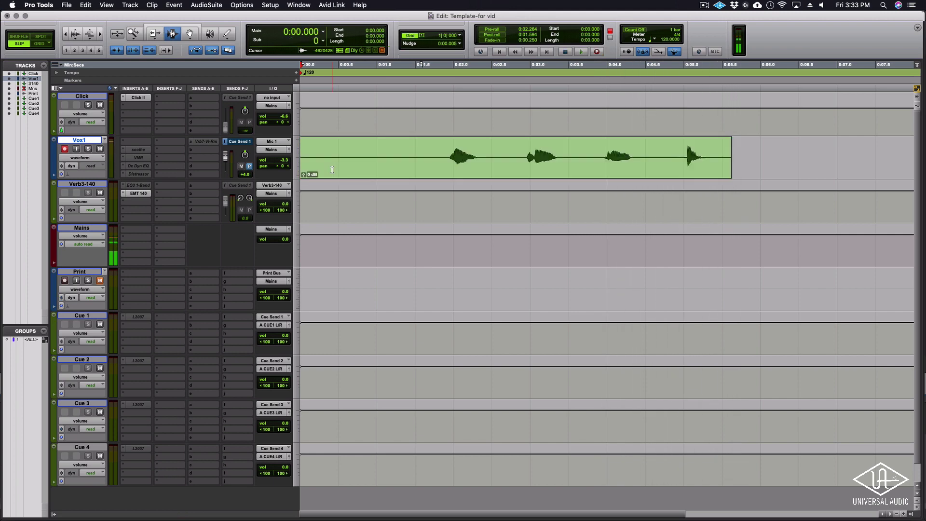
key(space)
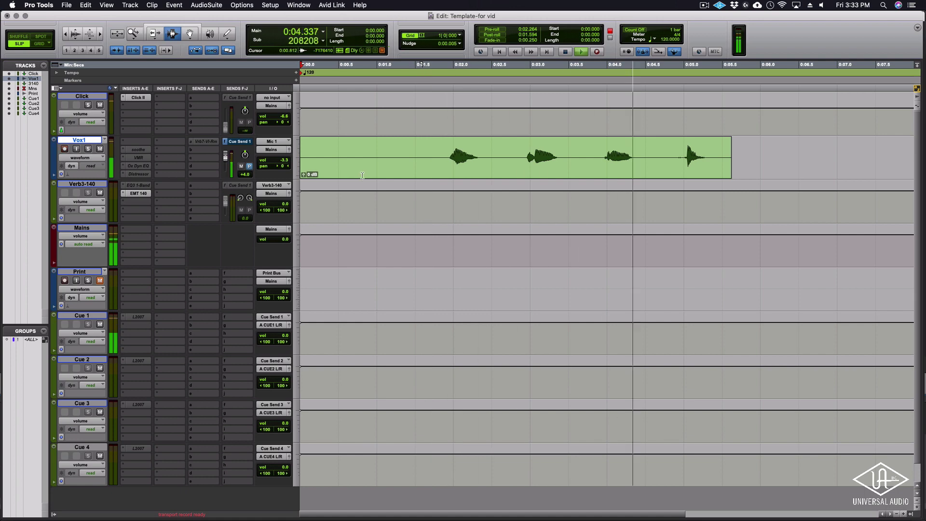
key(space)
key(super+equal)
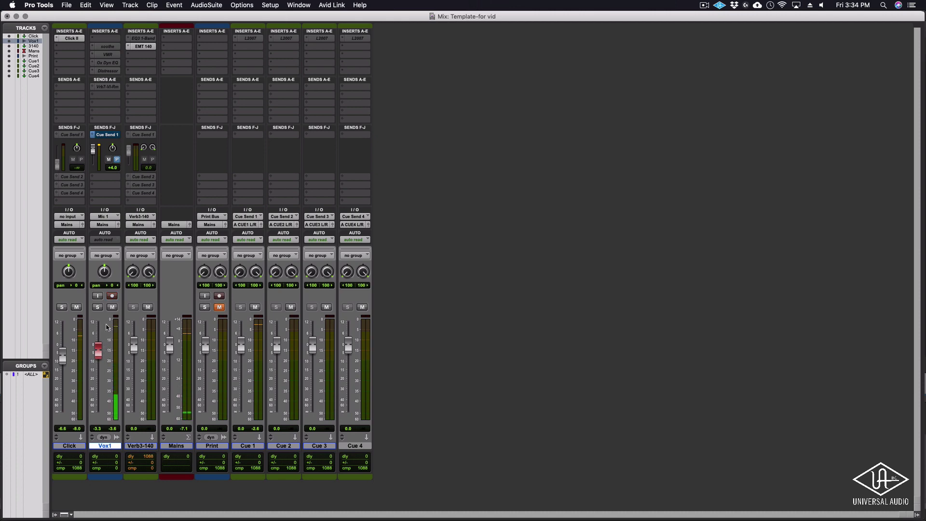
Step: Arm Vox1, start playback and pull the Vox1 fader down to -23.5 dB
key(shift+r)
key(space)
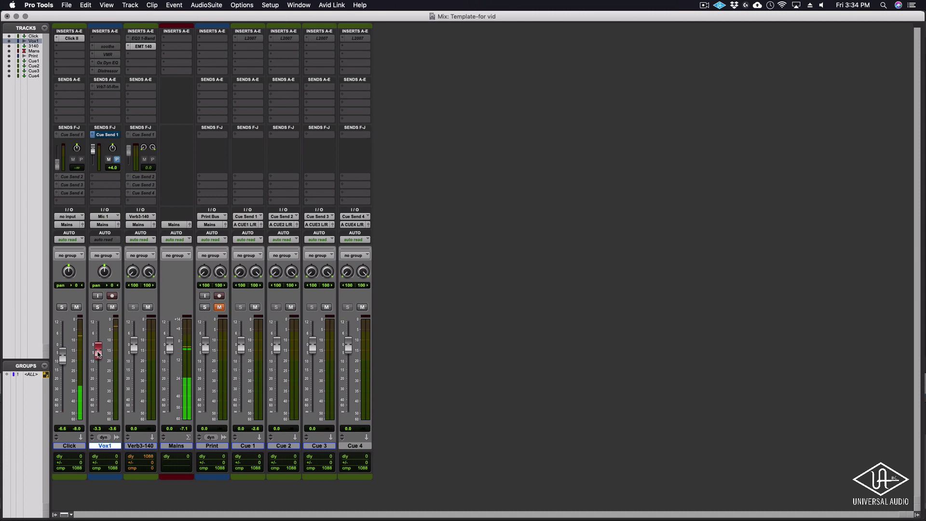
mouse_move(98, 353)
mouse_down()
mouse_move(99, 388)
mouse_move(98, 345)
mouse_up()
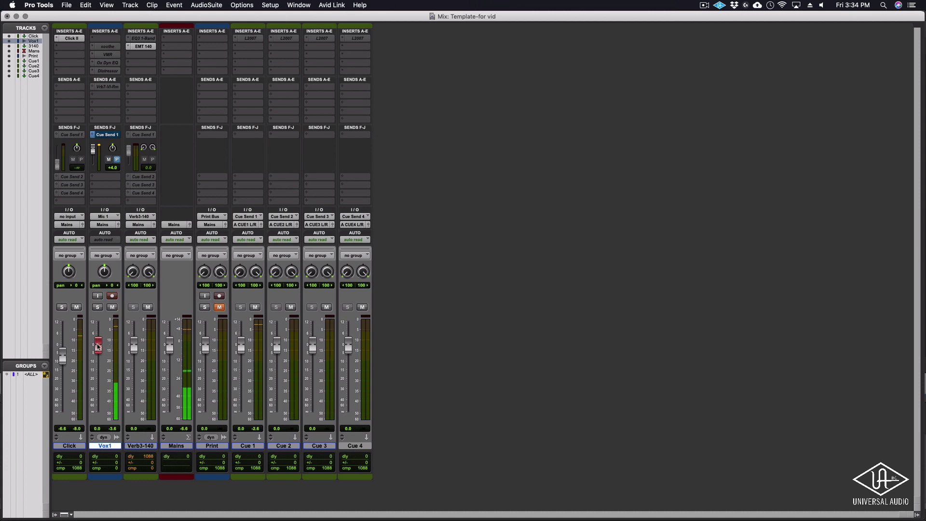
key(super+Tab)
key(super+Tab)
key(super+Tab)
key(super+Tab)
key(super+Tab)
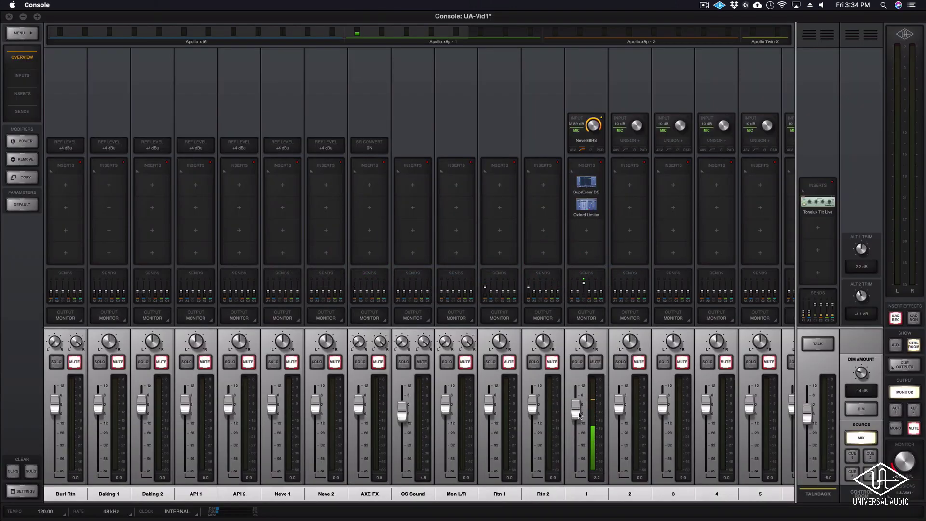
Step: Reset channel 1's Console fader to 0.0 dB and arm Vox1 in Pro Tools
alt+click(579, 415)
key(super+Tab)
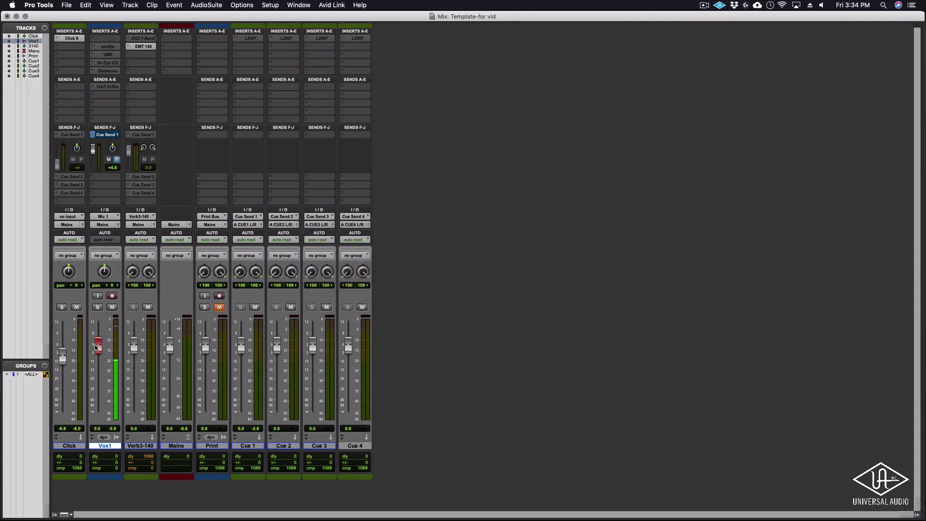
key(shift+r)
key(super+Tab)
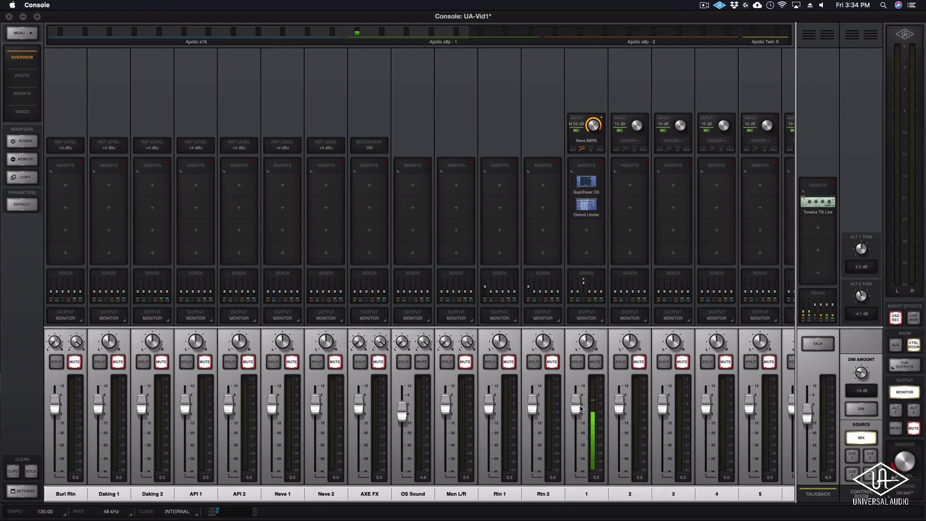
Step: Trim the Pro Tools Vox1 fader to -3.0 dB, comparing against Console between adjustments
key(super+Tab)
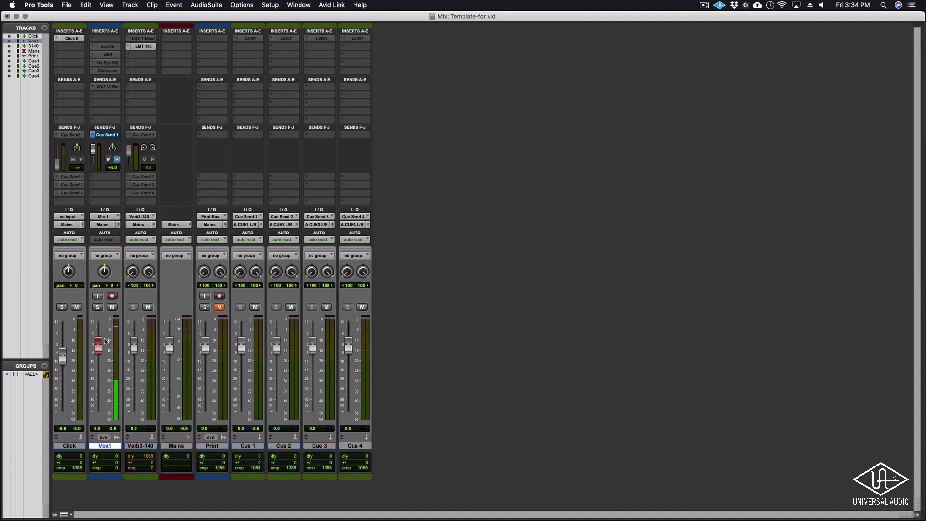
drag(96, 349, 97, 352)
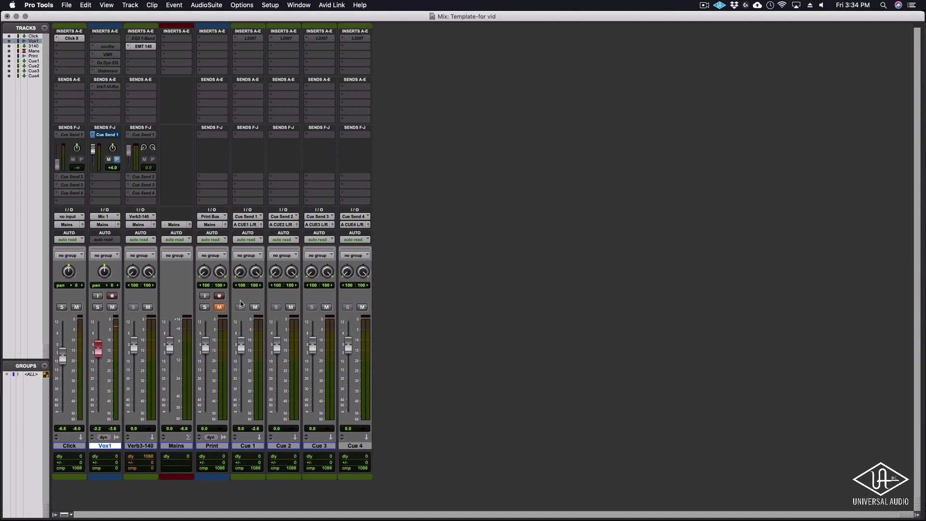
key(shift+r)
key(super+Tab)
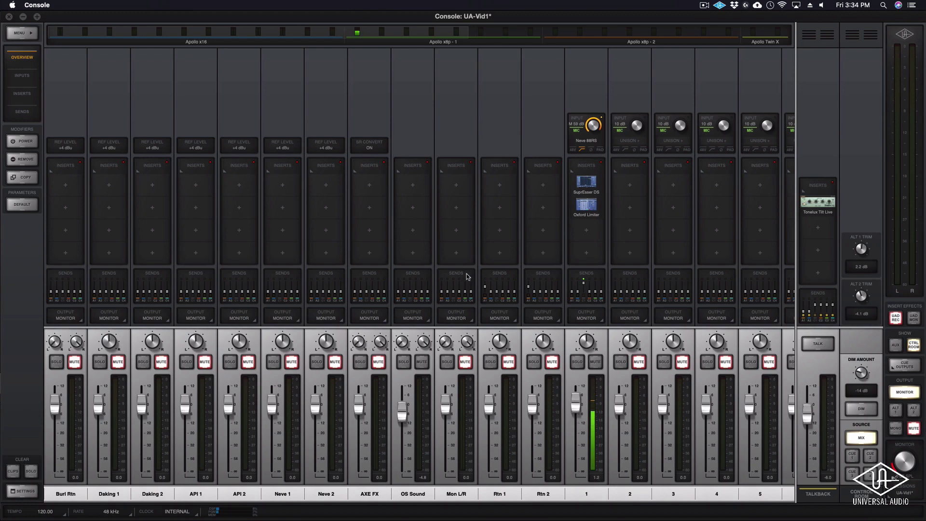
key(super+Tab)
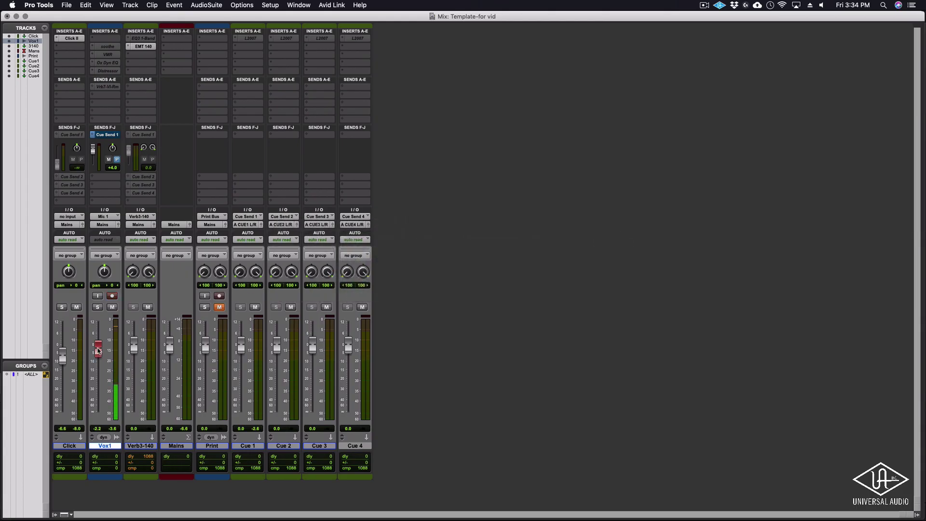
drag(98, 349, 100, 352)
key(super+Tab)
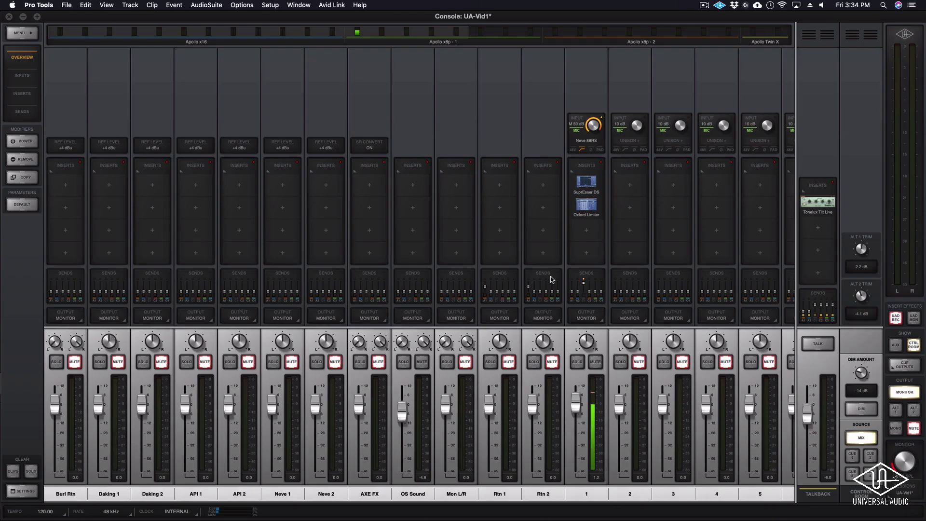
Step: Check channel 1's sends in Console, then reset Vox1's Cue Send 1 from +4.0 to 0.0 dB
click(594, 275)
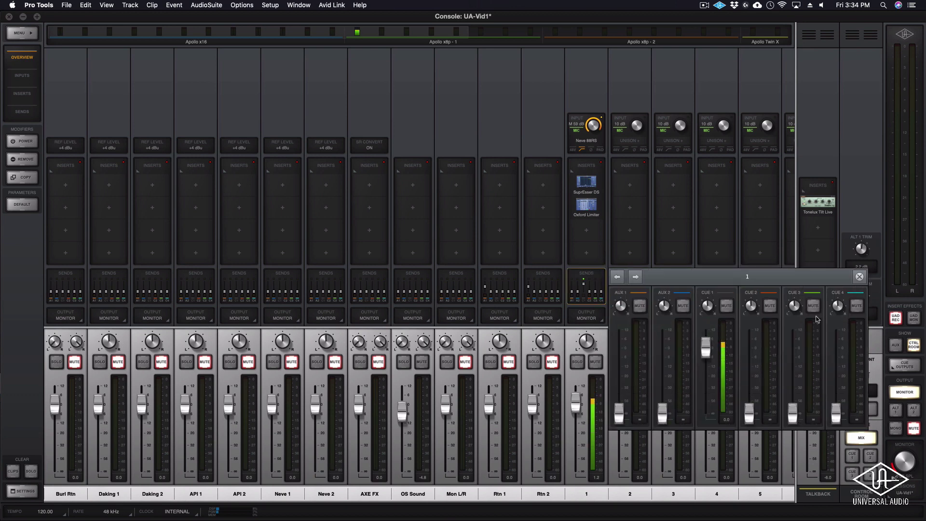
click(860, 278)
key(super+Tab)
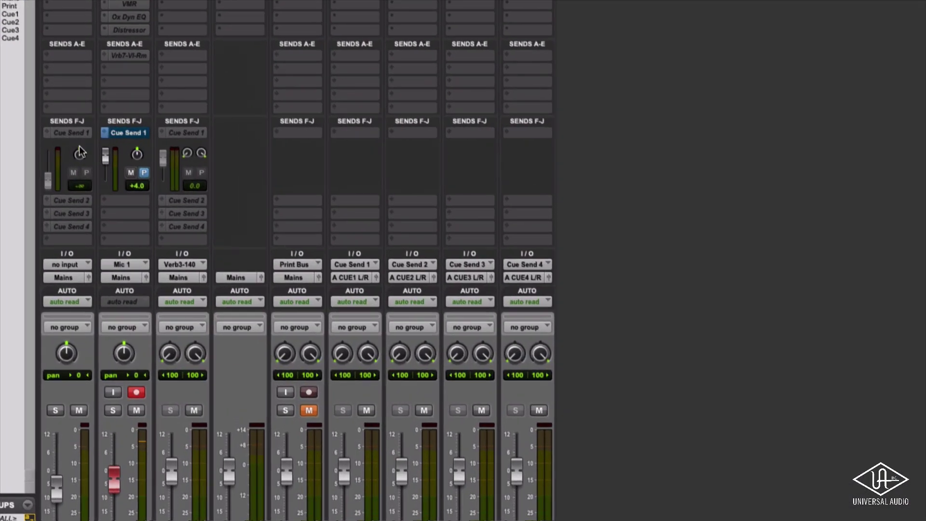
alt+click(106, 158)
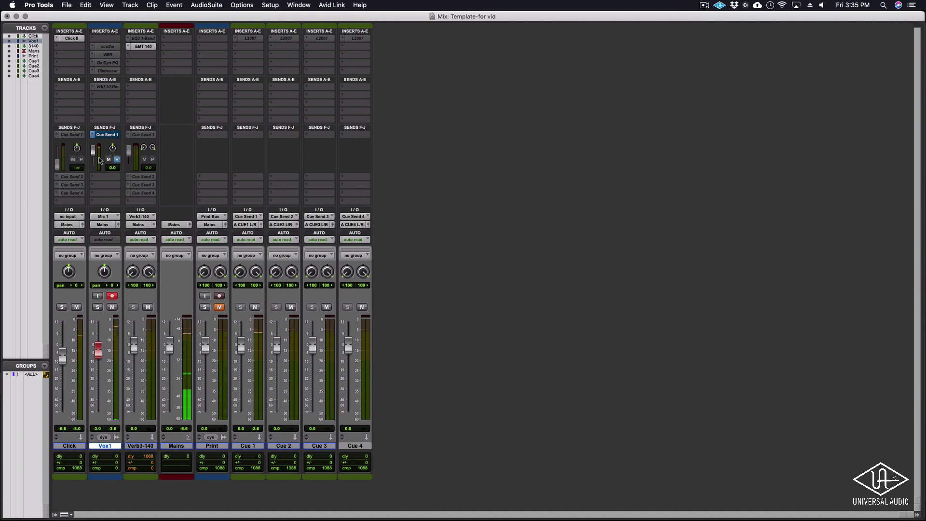
Step: Switch to the Edit window and select the whole recorded Vox1 clip
key(super+equal)
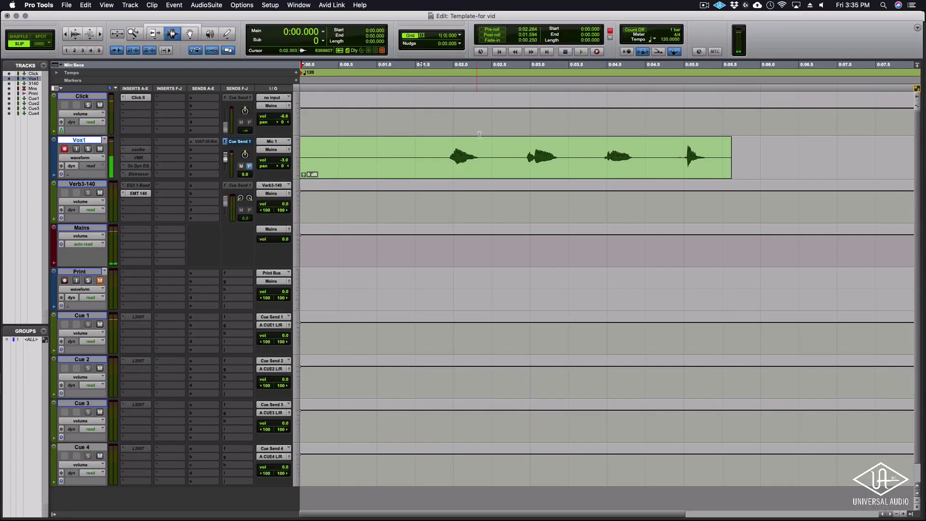
drag(424, 162, 688, 157)
click(603, 159)
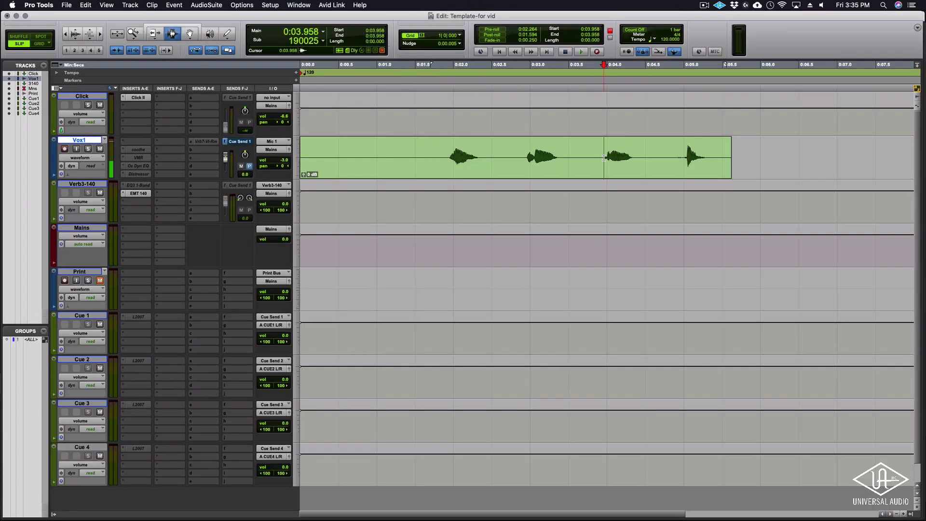
double_click(537, 161)
Step: Route Cue 1 to Apollo x8p-2 headphone output 1, with its source set back to the main mix
key(super+Tab)
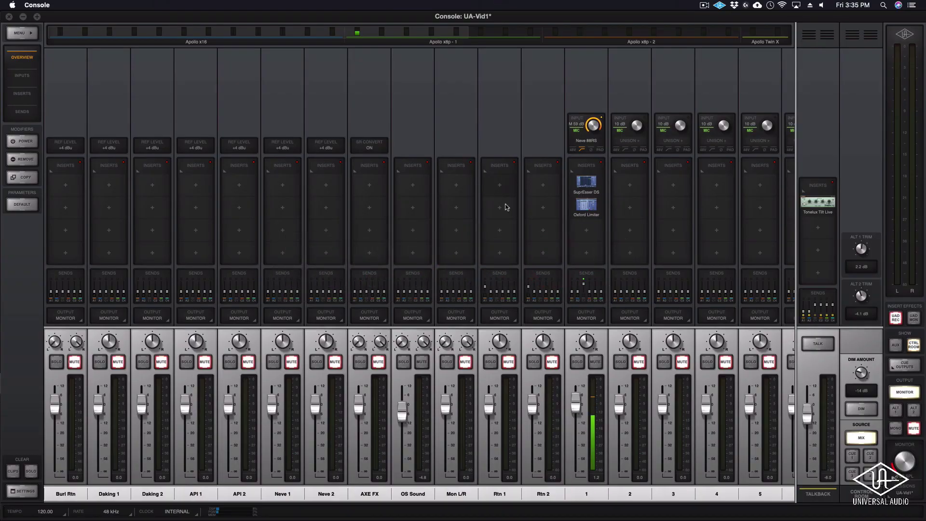
click(904, 364)
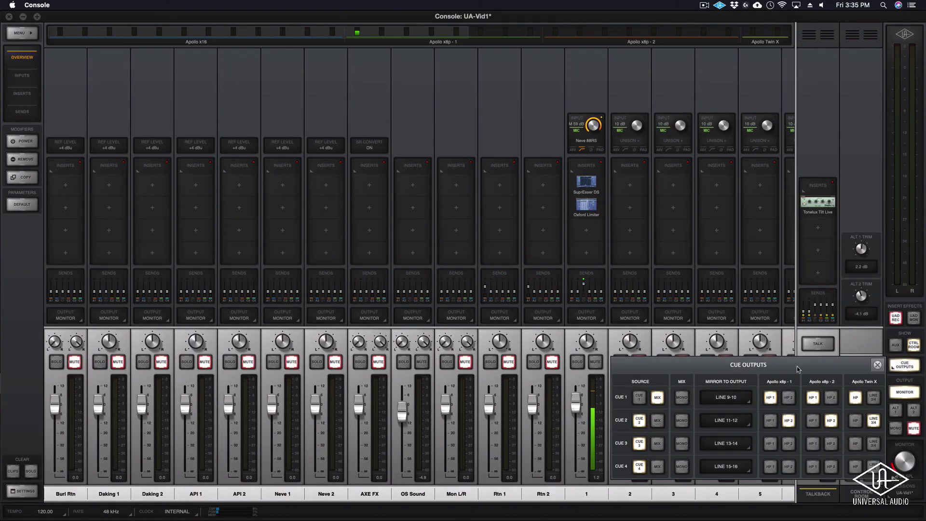
click(640, 400)
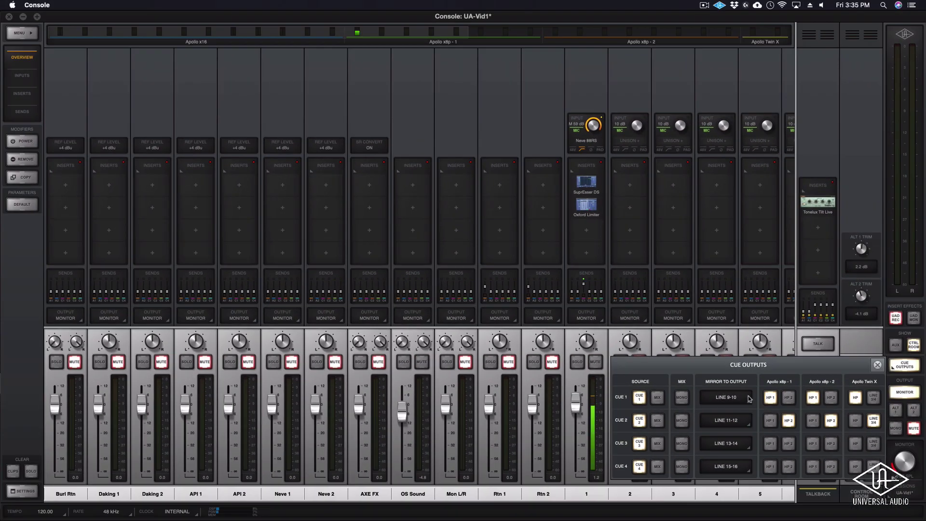
click(813, 397)
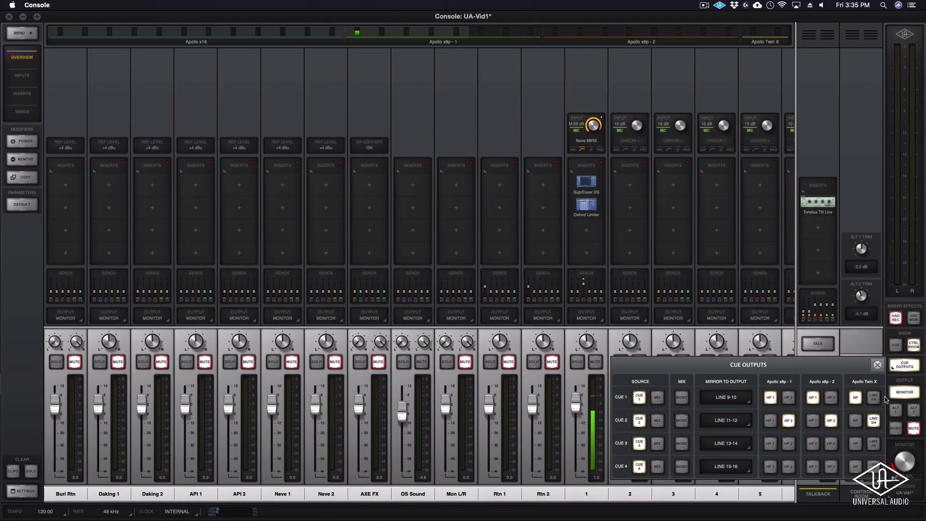
click(656, 398)
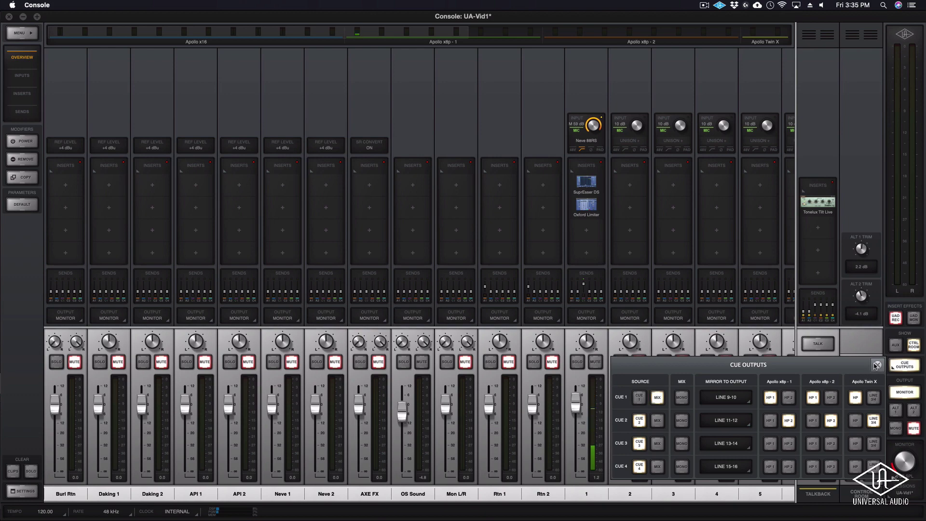
click(877, 365)
key(super+Tab)
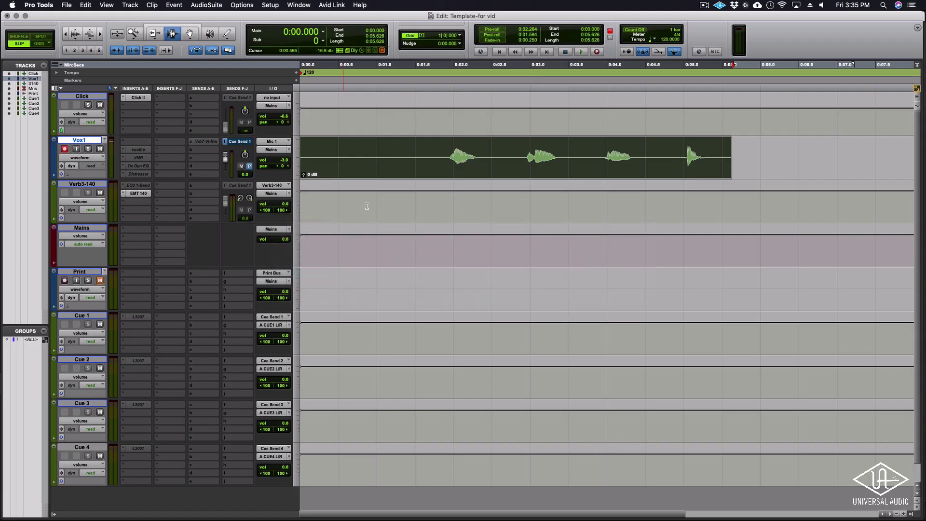
Step: Place the edit point on the Vox1 clip, then show the Mix window and arm Vox1
click(371, 167)
key(super+Tab)
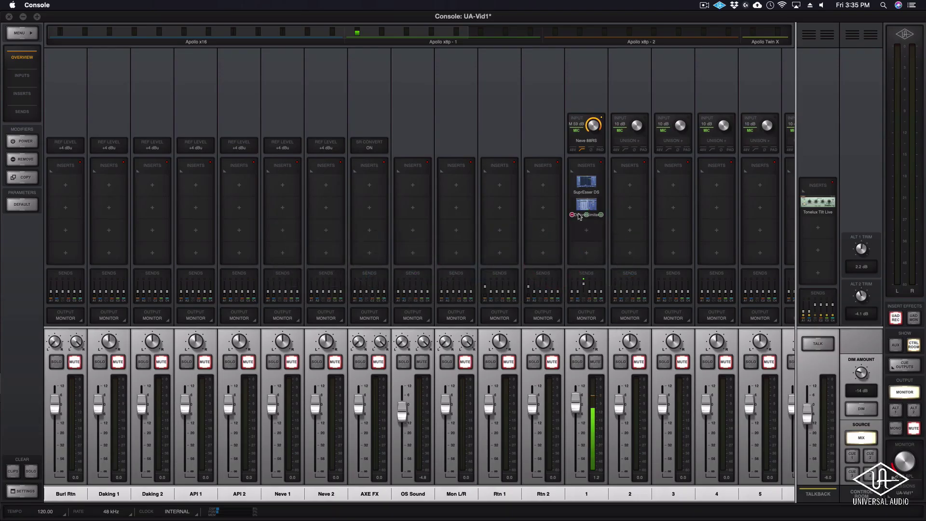
key(super+Tab)
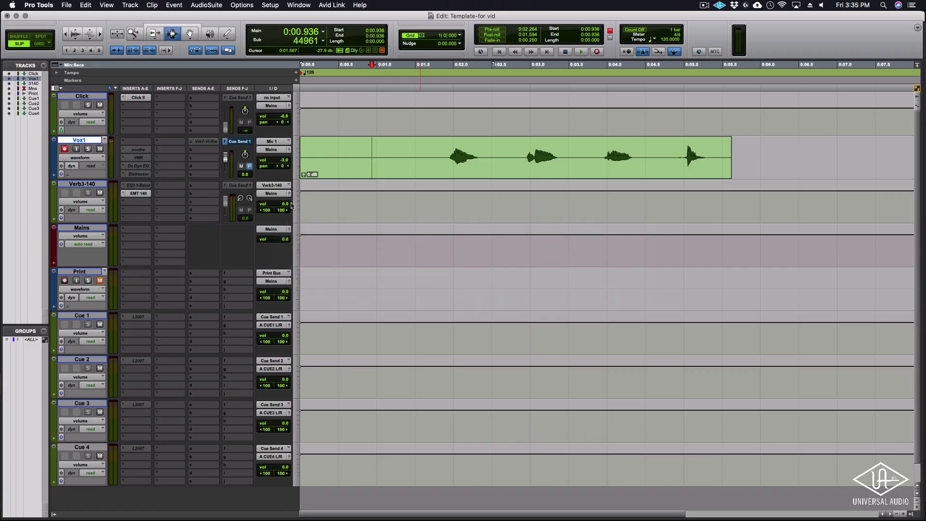
key(super+equal)
key(shift+r)
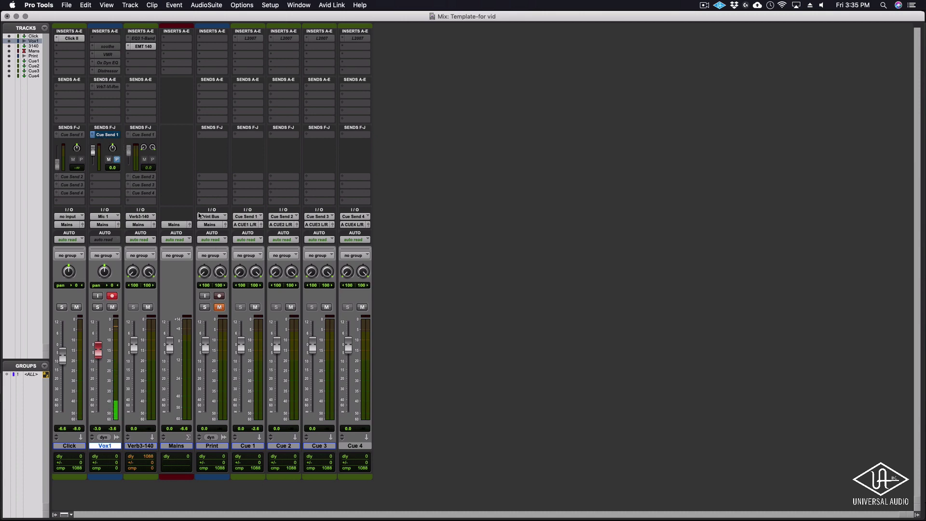
Step: Select Vox1's third phrase (0:03.681–0:04.795) with pre-roll and post-roll to about 0:06.5
click(310, 159)
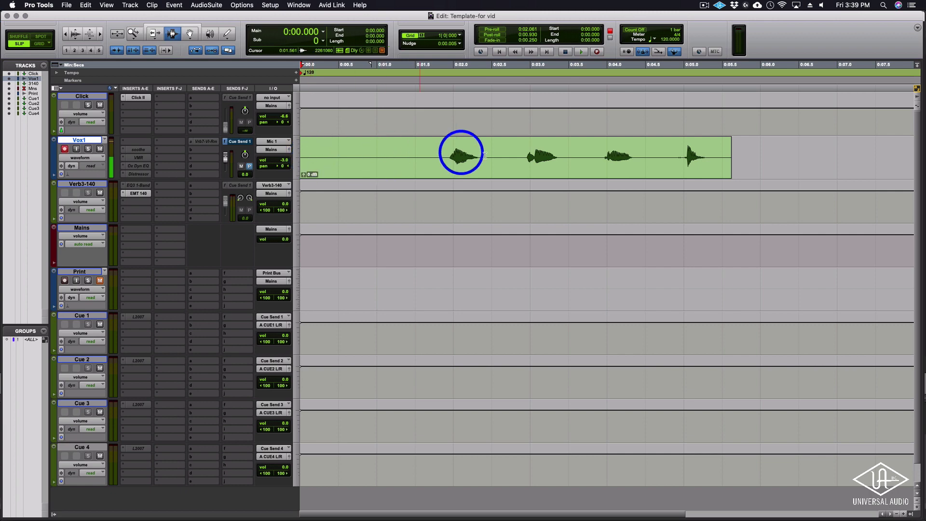
drag(580, 159, 670, 159)
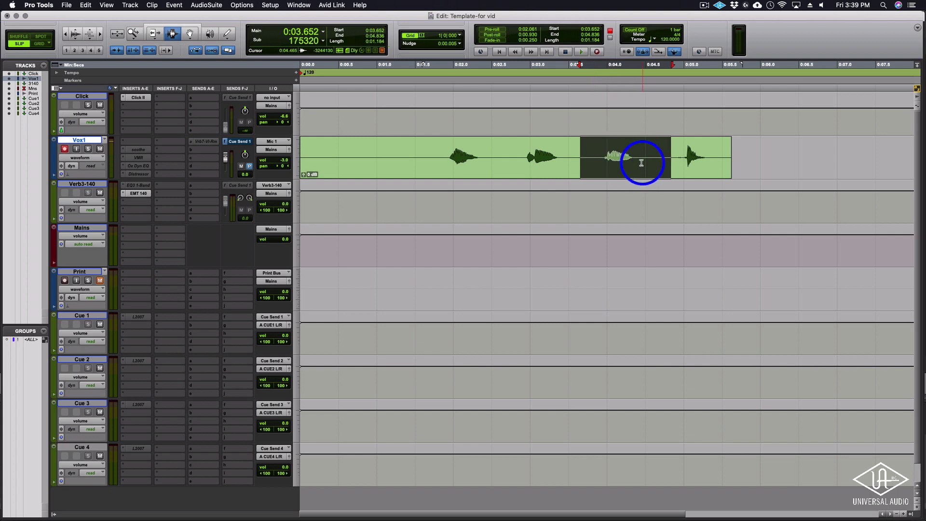
alt+click(428, 153)
alt+click(795, 154)
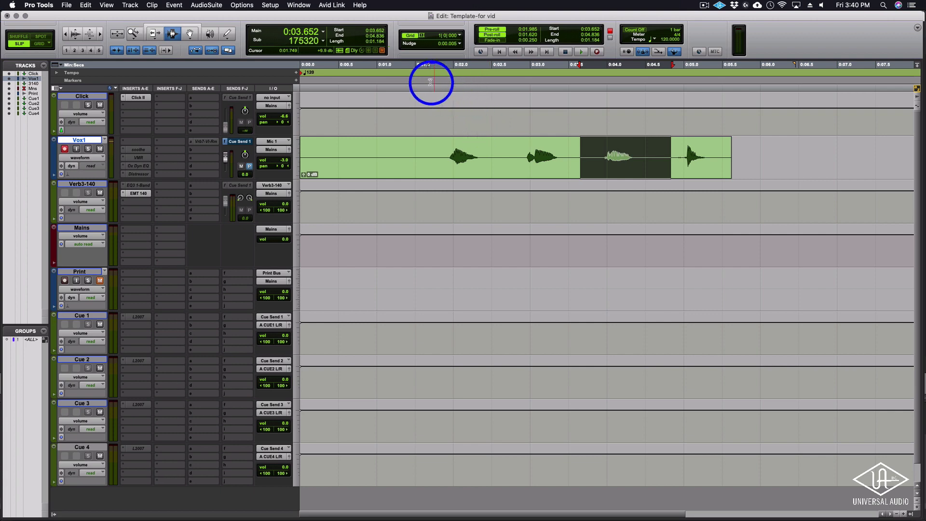
click(430, 66)
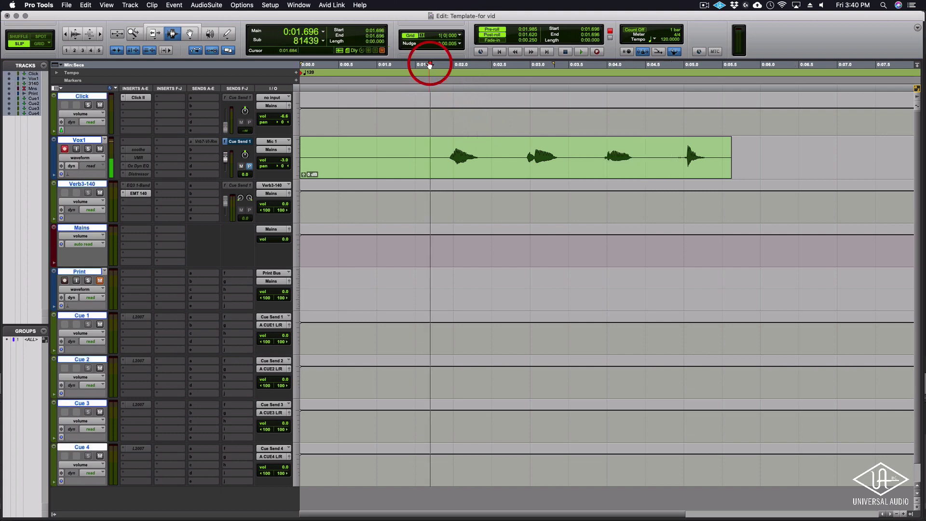
drag(582, 163, 668, 166)
click(395, 150)
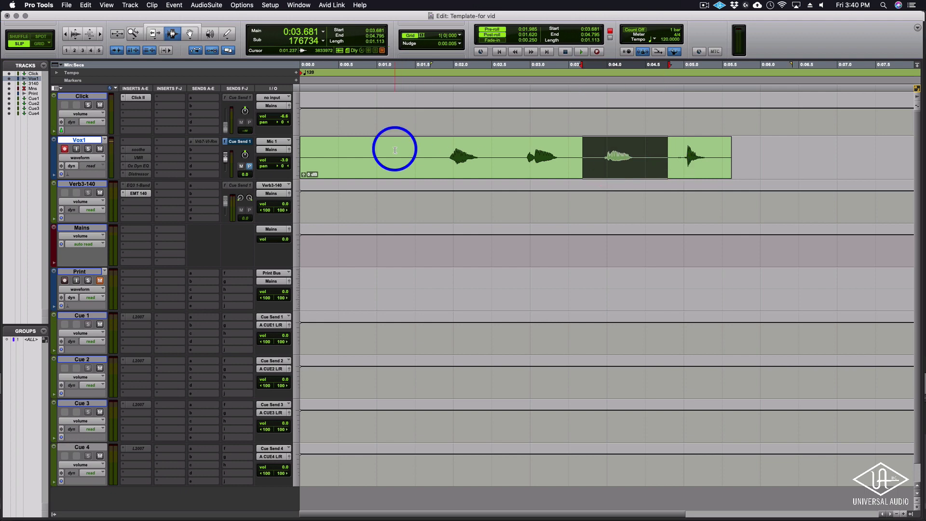
drag(399, 69, 800, 159)
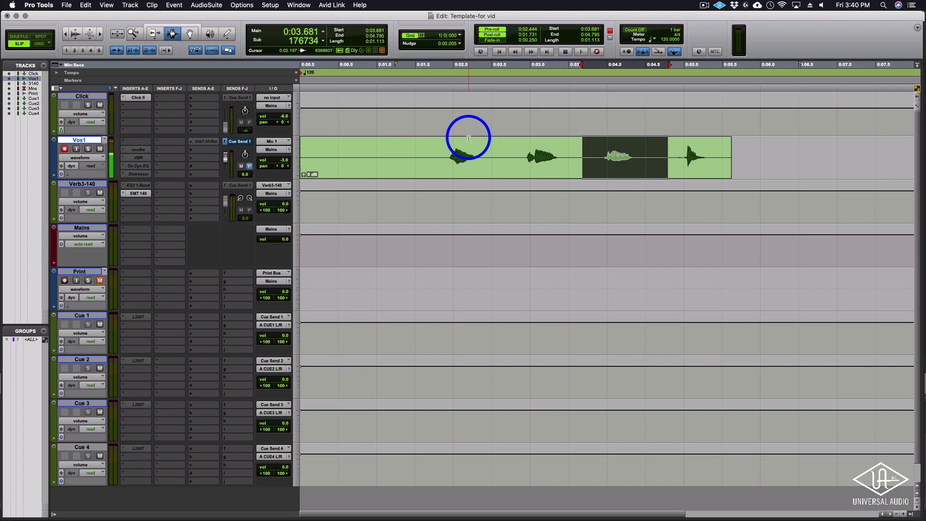
Step: Punch-record a new take over the selected phrase, then flip to the Mix window and back to Edit
key(space)
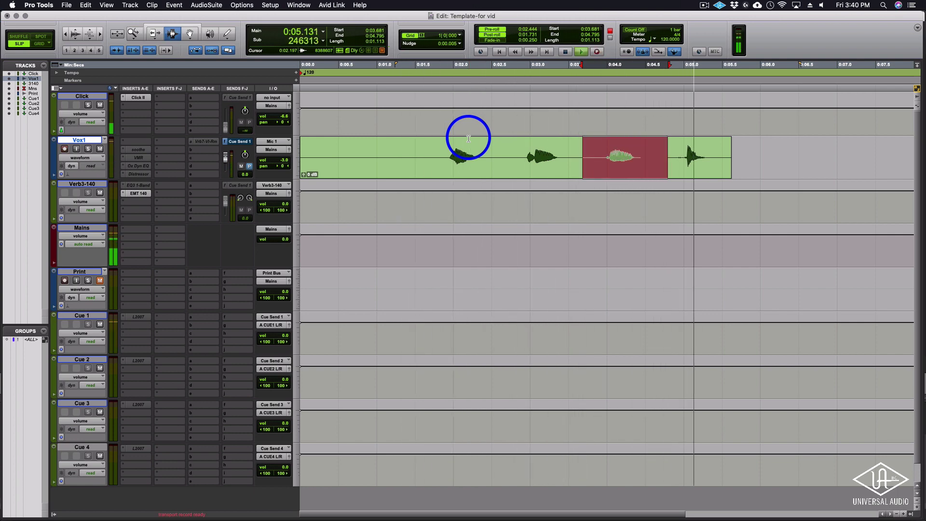
key(space)
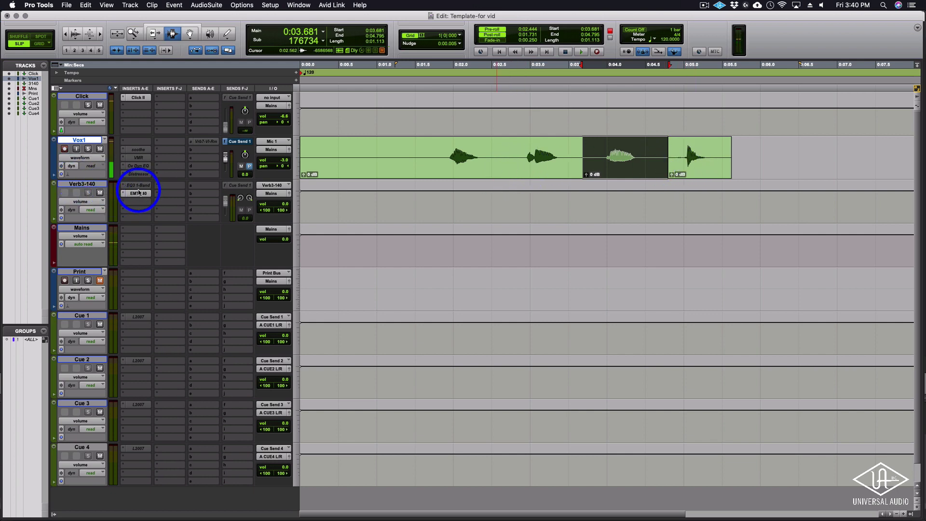
key(super+equal)
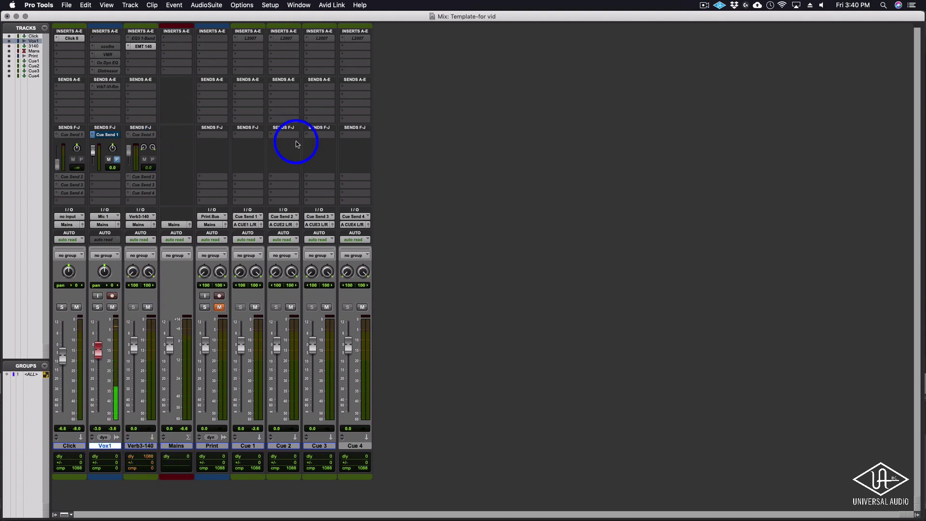
key(super+equal)
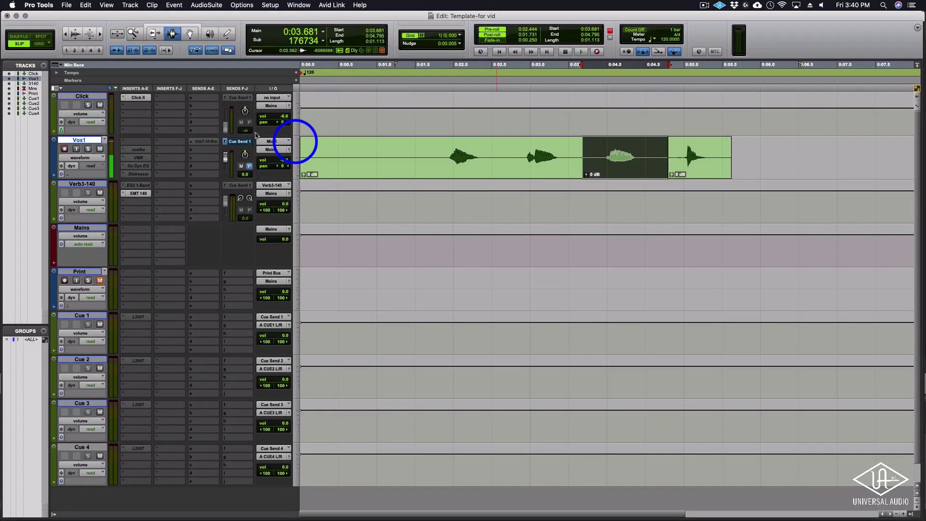
Step: Check the EMT 140 reverb on Verb3-140, then record another punch-in pass with pre-roll
click(142, 192)
click(463, 397)
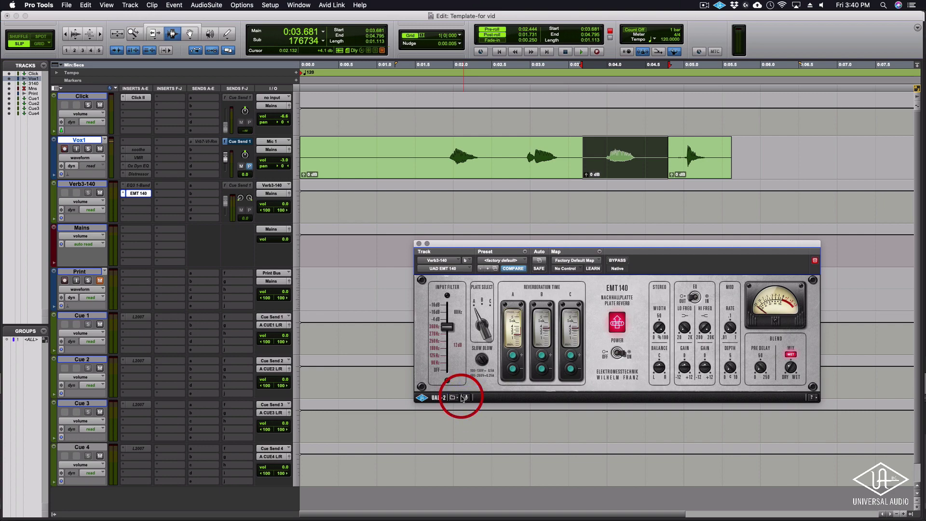
click(419, 243)
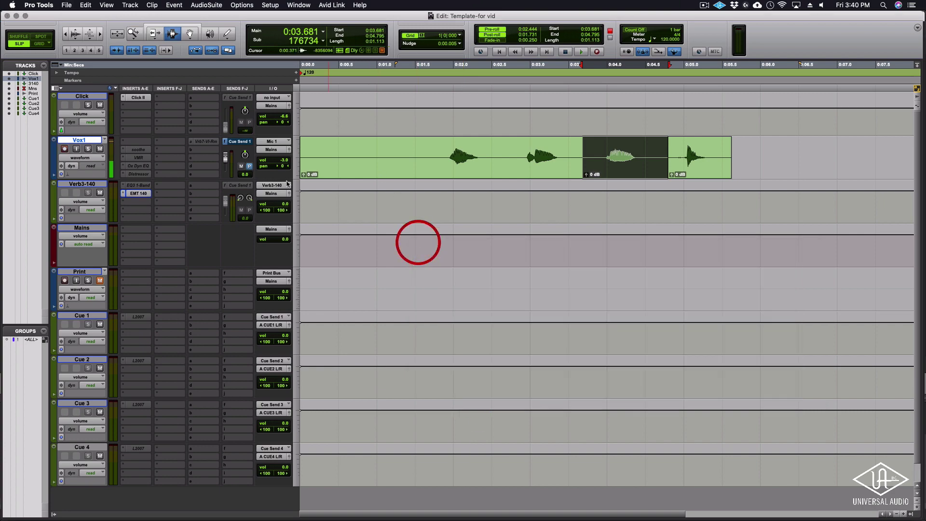
key(super+equal)
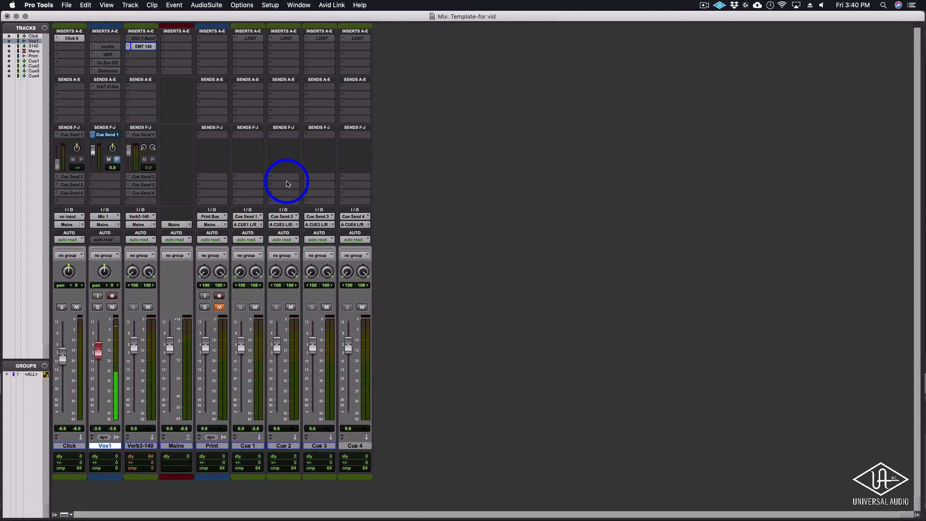
key(super+equal)
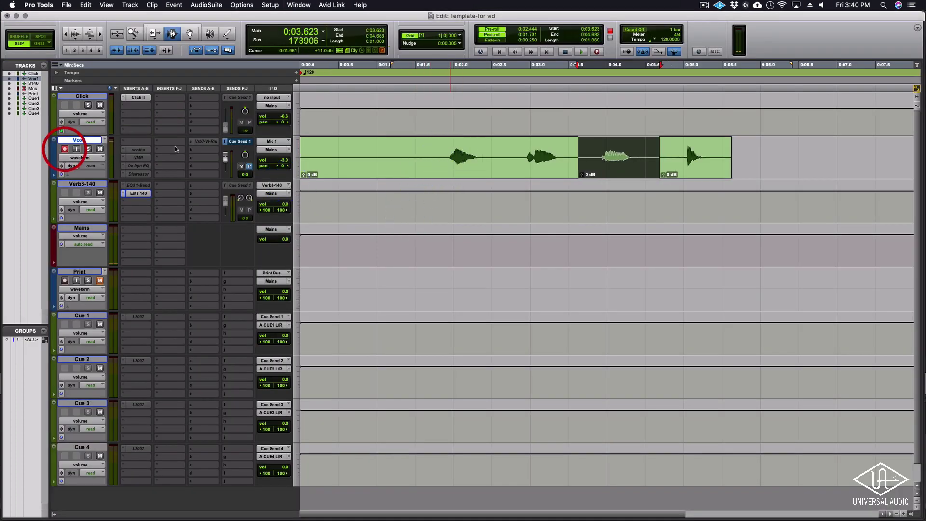
key(super+space)
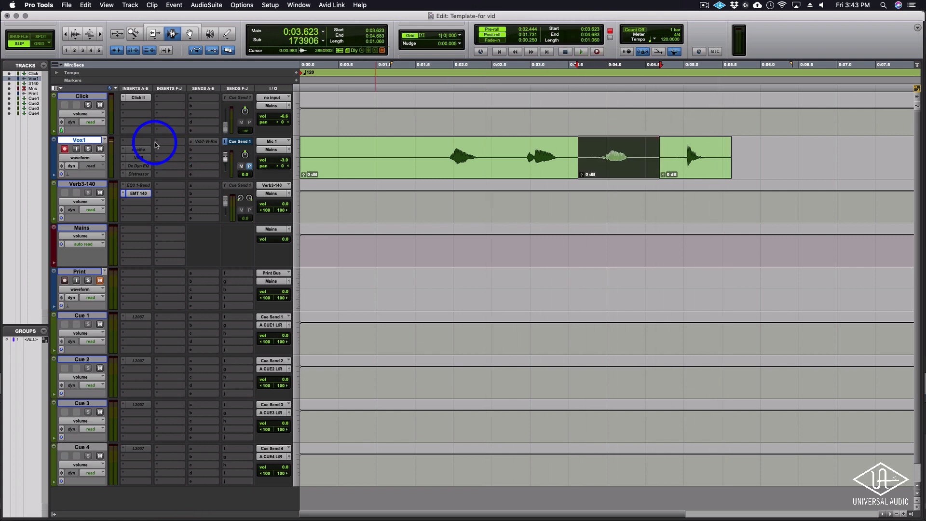
Step: Close the EMT 140 again and zoom out from 0:02.998 to show the whole Vox1 take
click(139, 193)
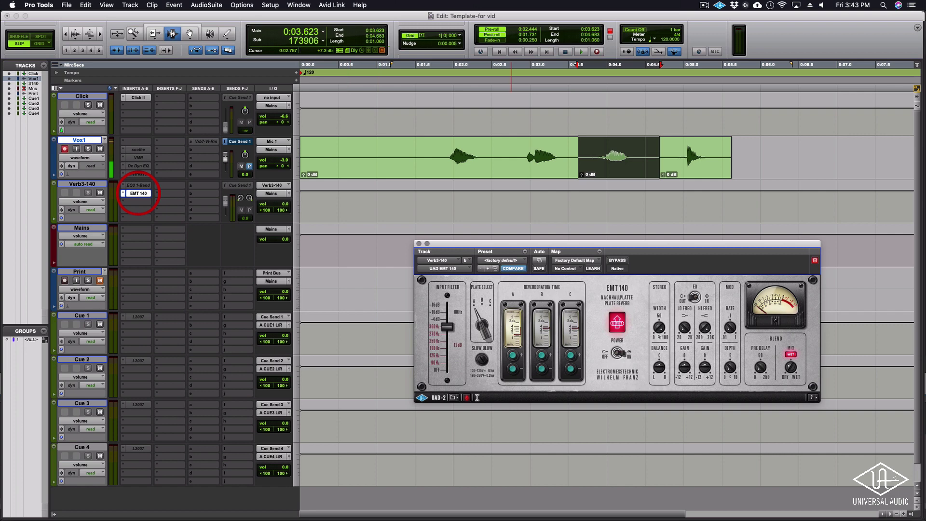
click(467, 396)
click(418, 243)
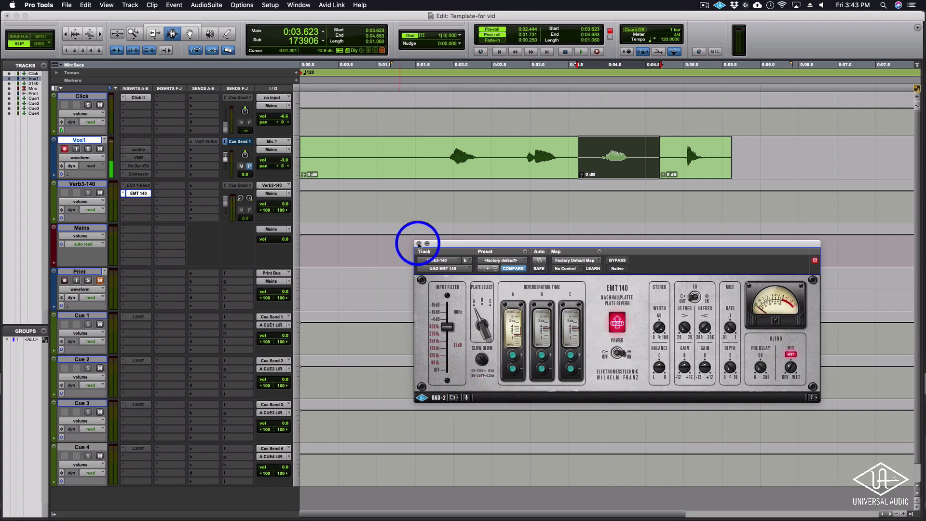
click(66, 150)
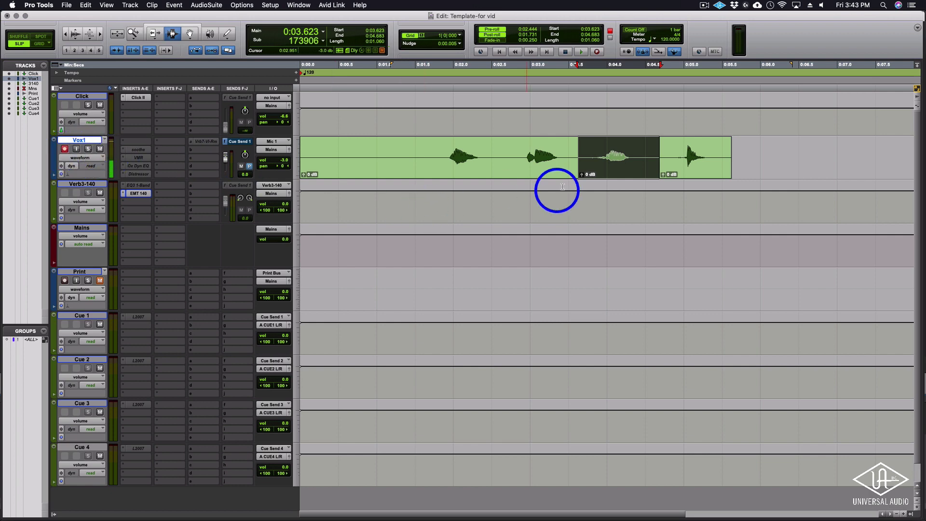
click(529, 159)
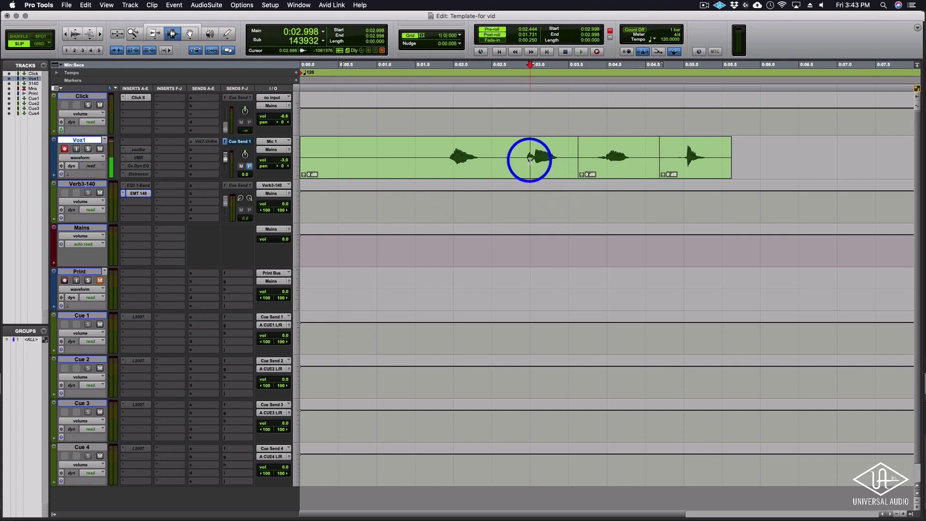
key(super+bracketleft)
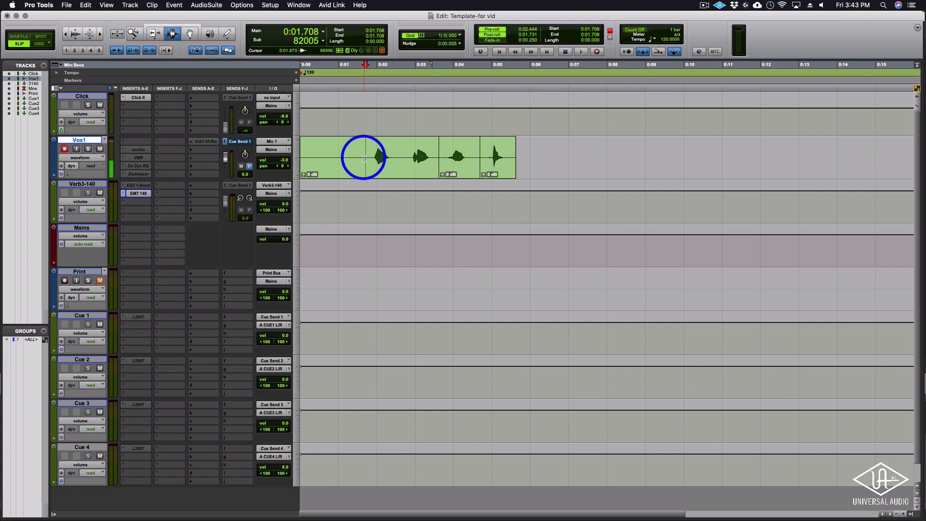
key(super+Tab)
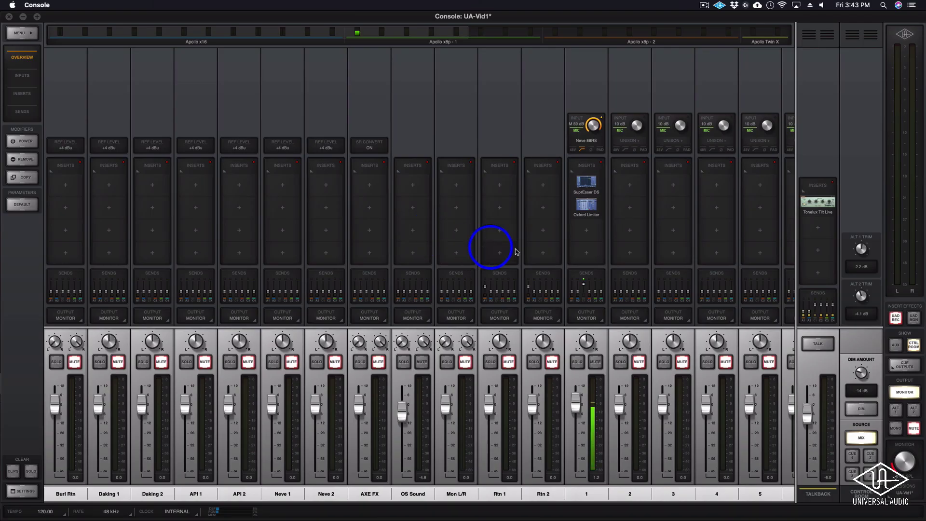
Step: Raise channel 1's AUX 1 reverb send to about -15 dB and reveal the AUX return strips
click(585, 275)
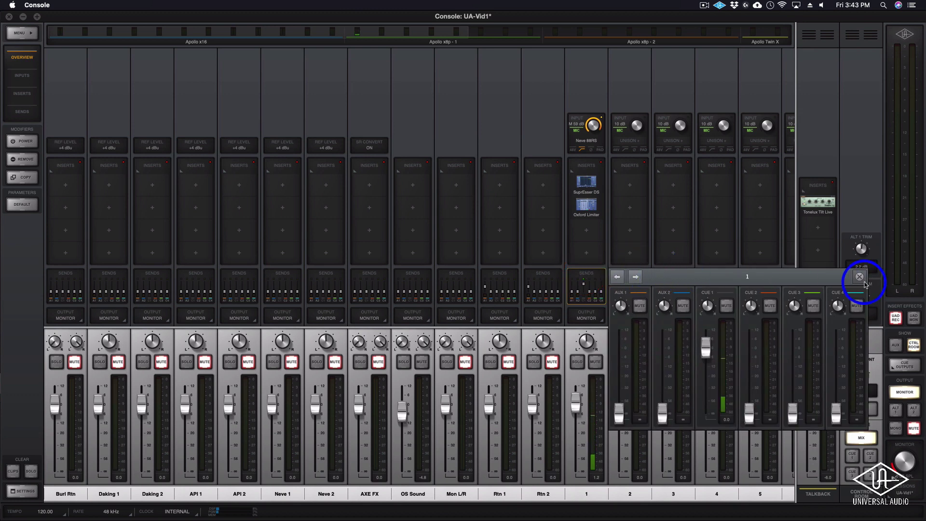
drag(619, 410, 620, 389)
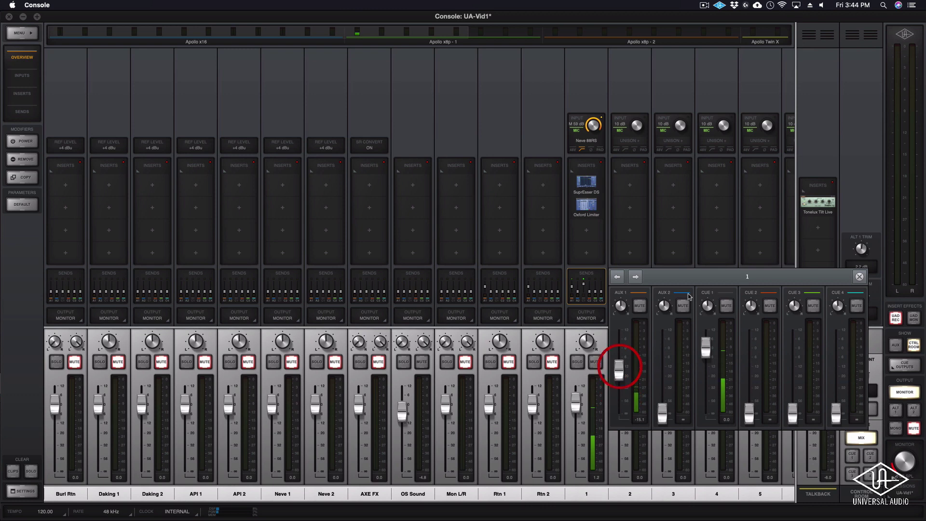
click(859, 277)
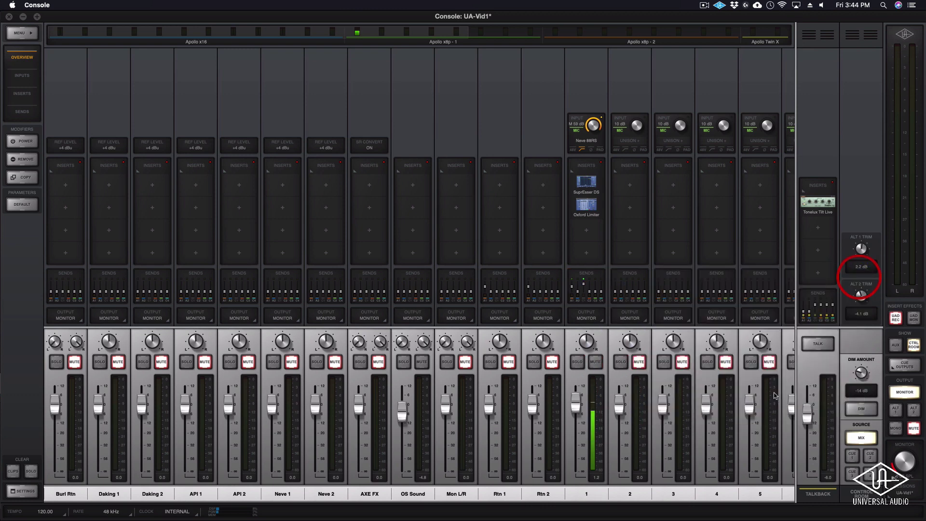
click(893, 344)
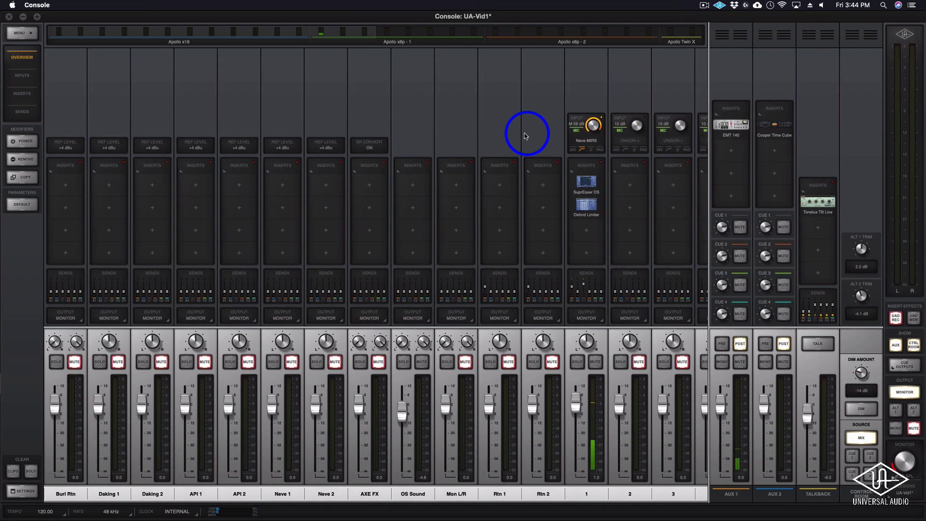
key(super+Tab)
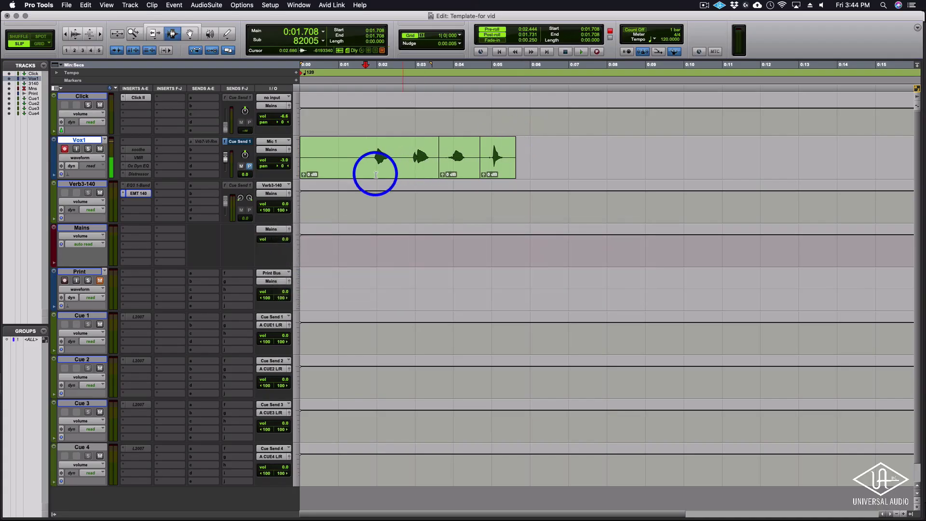
Step: Route Vox1's first send to the Verb3-140 reverb bus
click(191, 143)
click(191, 149)
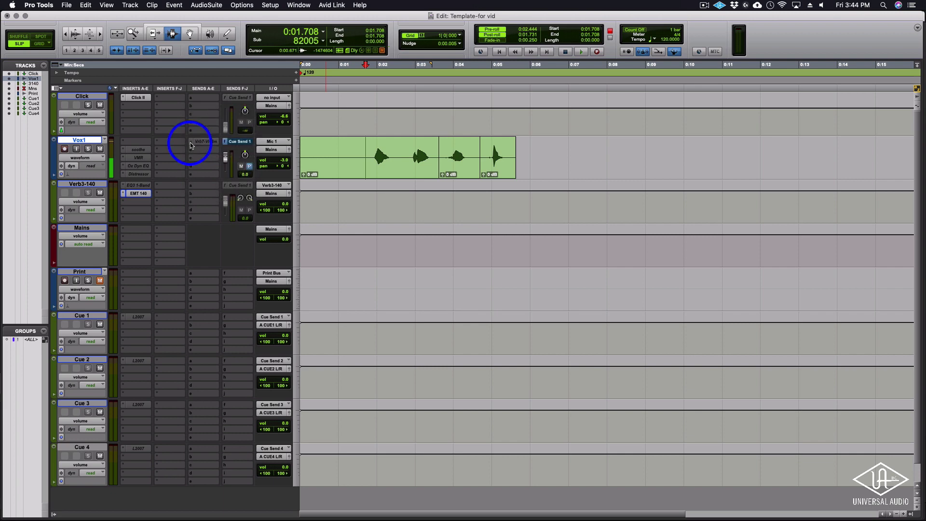
click(193, 145)
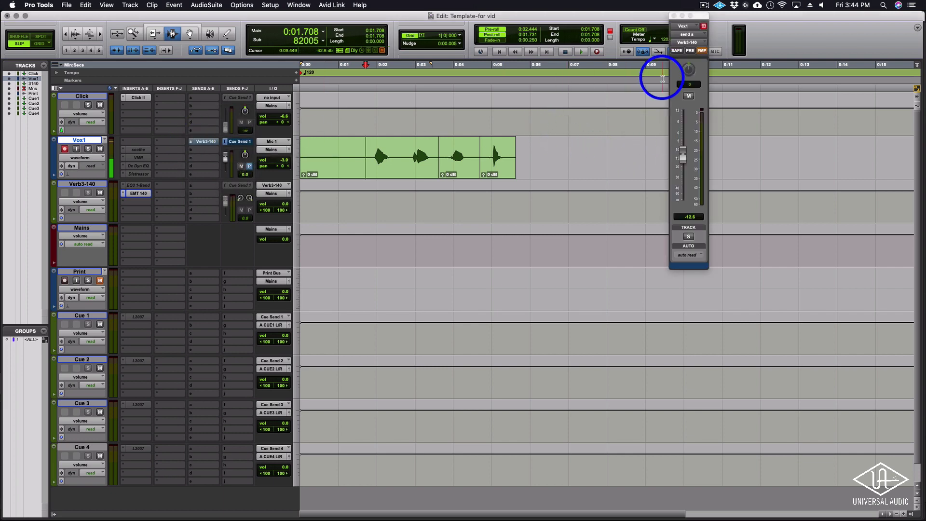
click(674, 16)
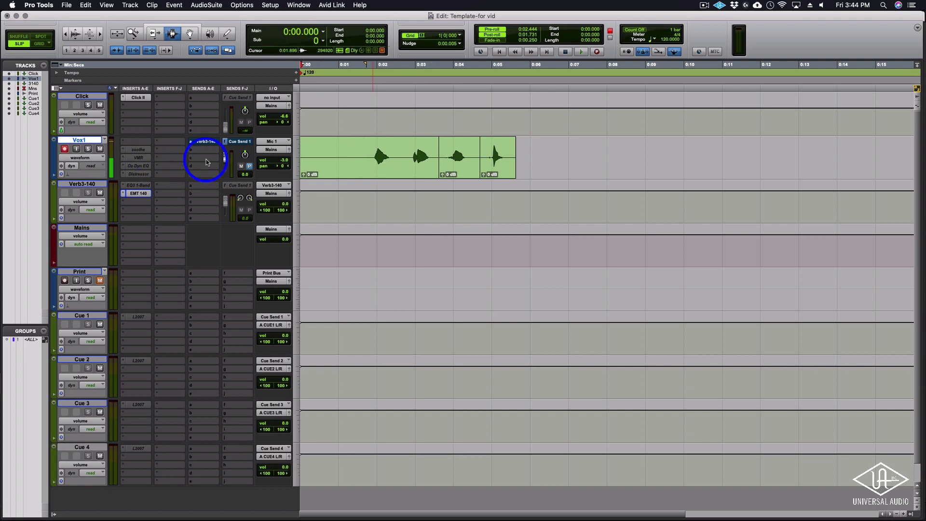
Step: Audition the reverb with the Verb3-140 send at -14.7 dB, then select 0:01.708–0:05.419 on Vox1
key(space)
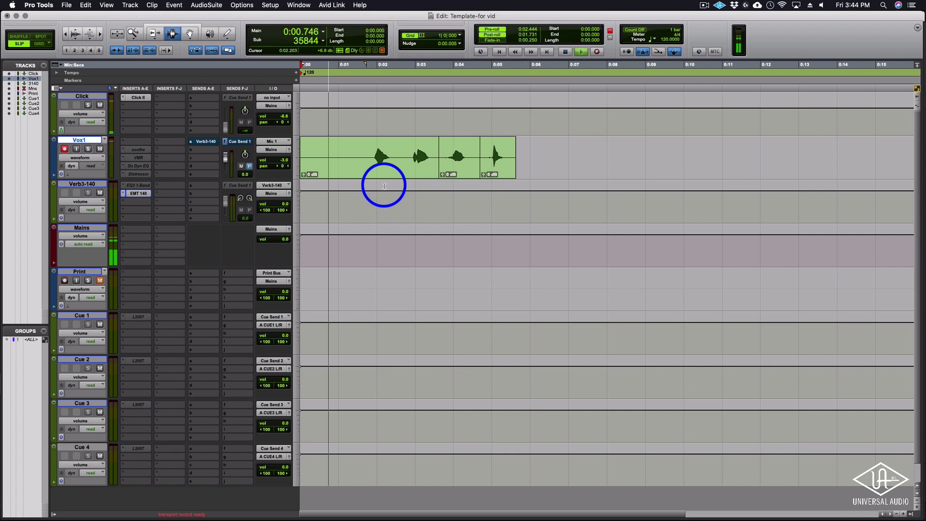
click(211, 143)
drag(682, 154, 682, 160)
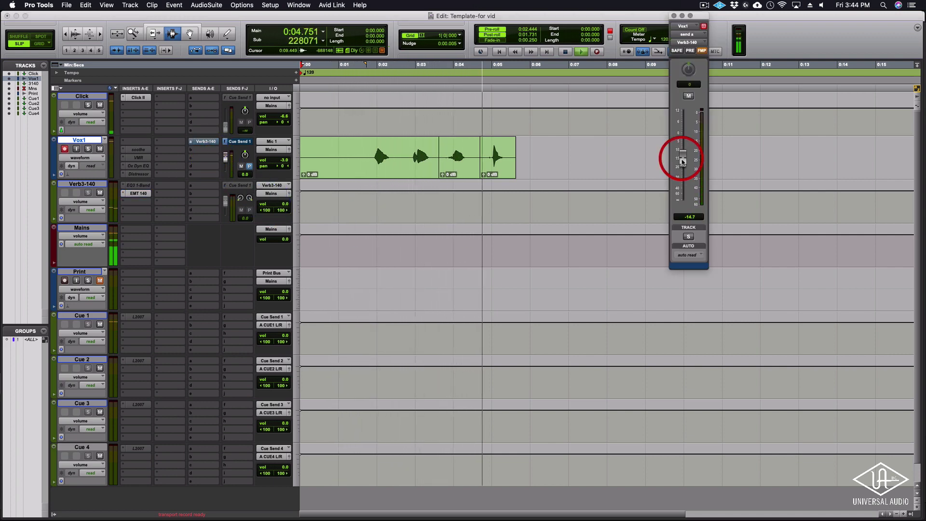
key(space)
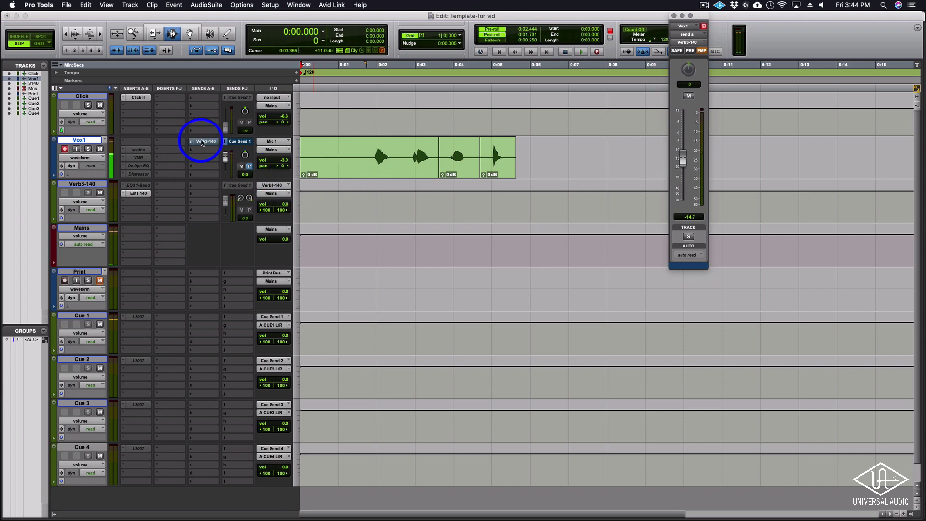
drag(365, 156, 508, 161)
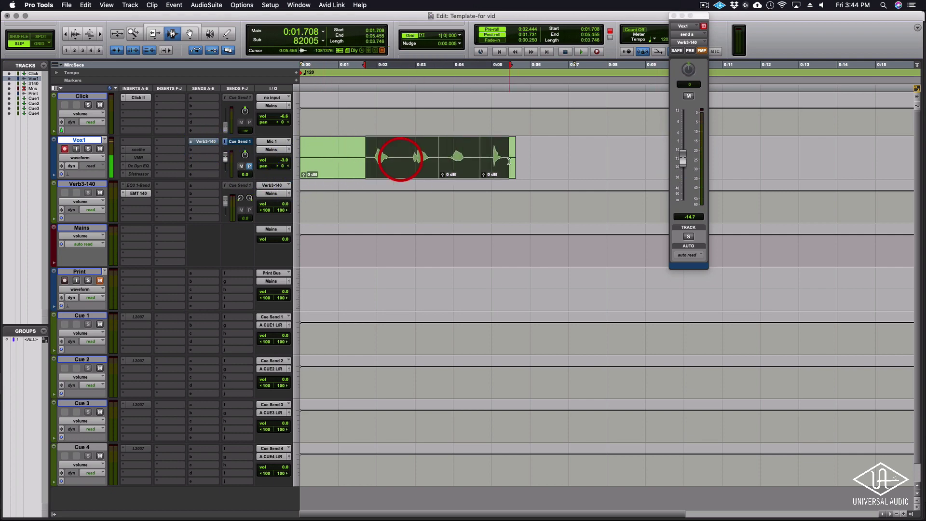
key(super+Tab)
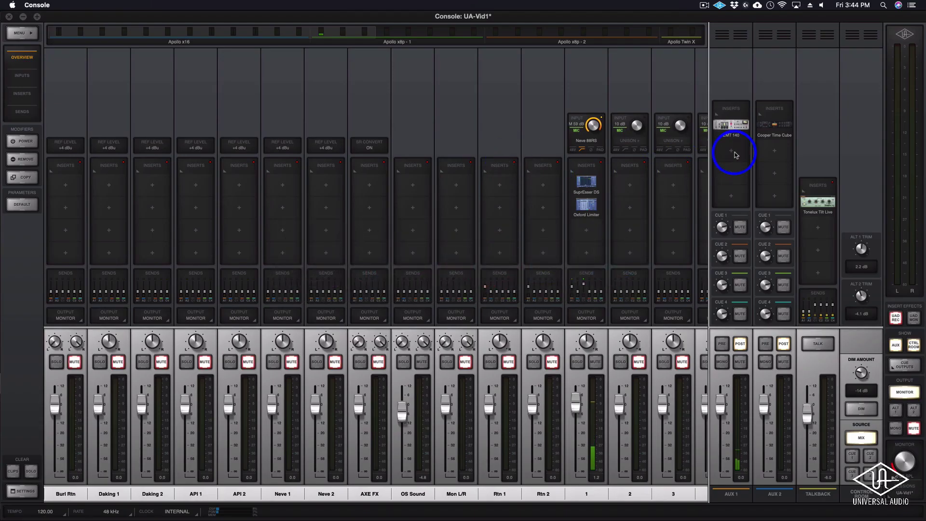
Step: Inspect AUX 1's EMT 140 reverb and open channel 1's send levels, showing AUX 1 at -15.1
click(738, 130)
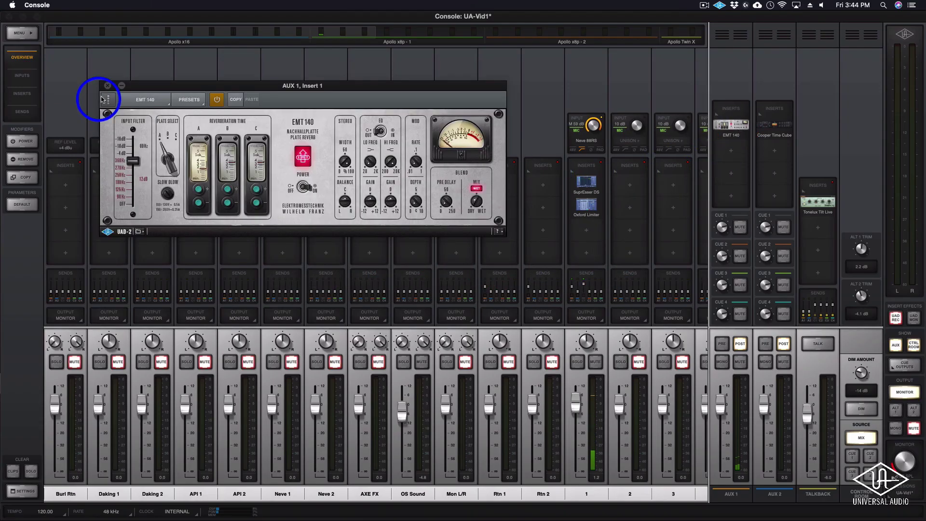
click(108, 86)
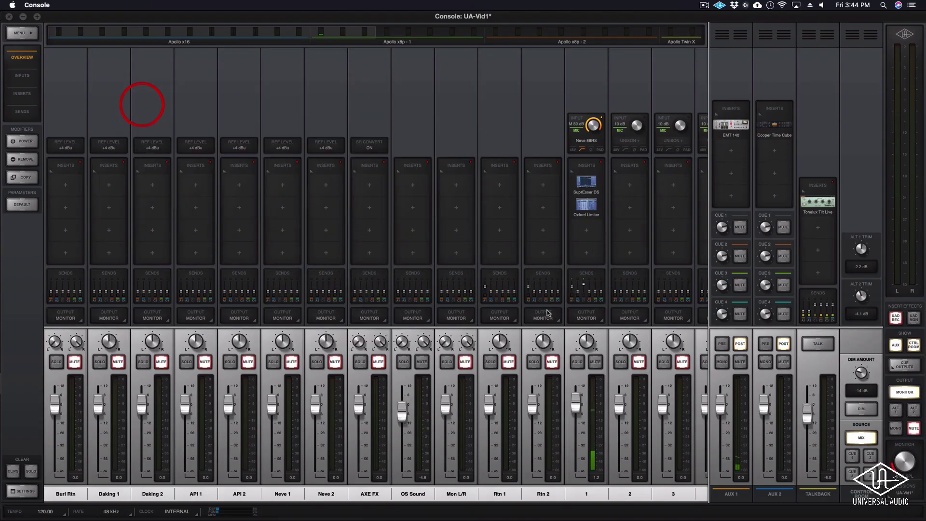
click(588, 278)
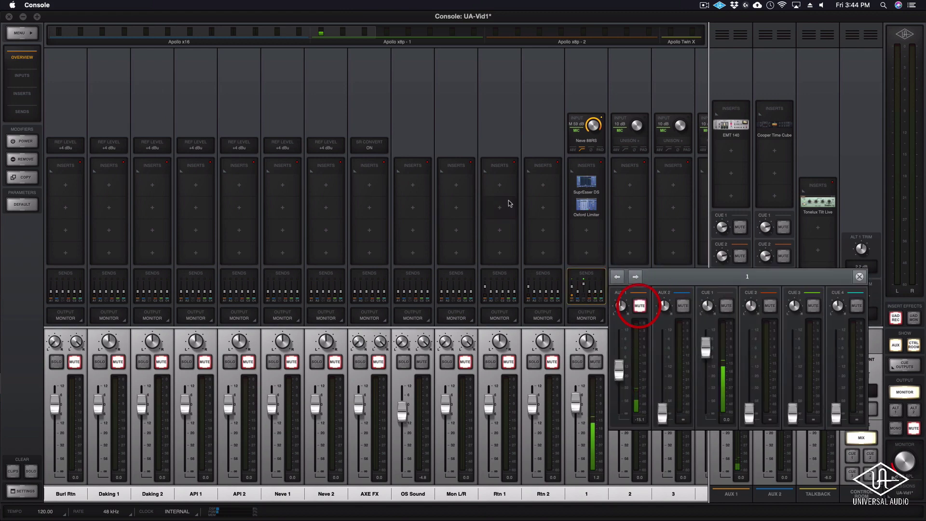
key(super+Tab)
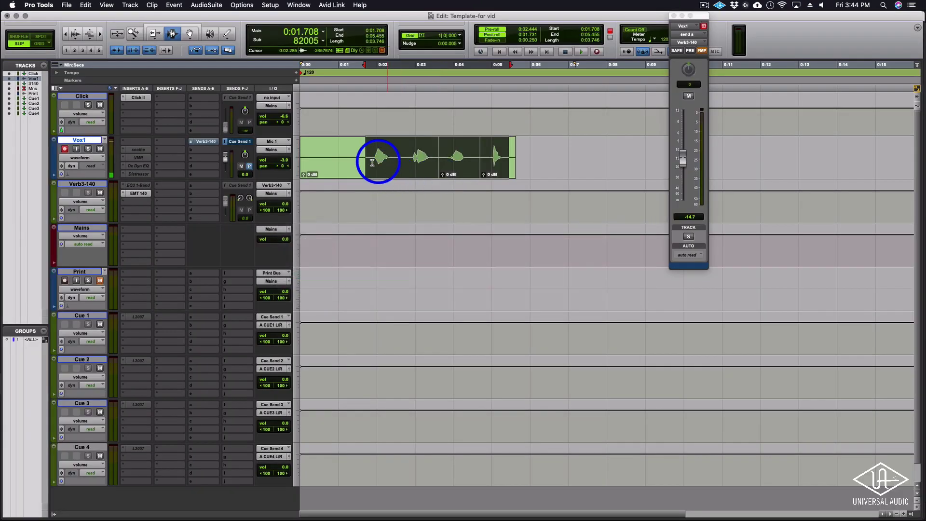
Step: Play Vox1 twice from 0:01.637 to audition the take
click(363, 161)
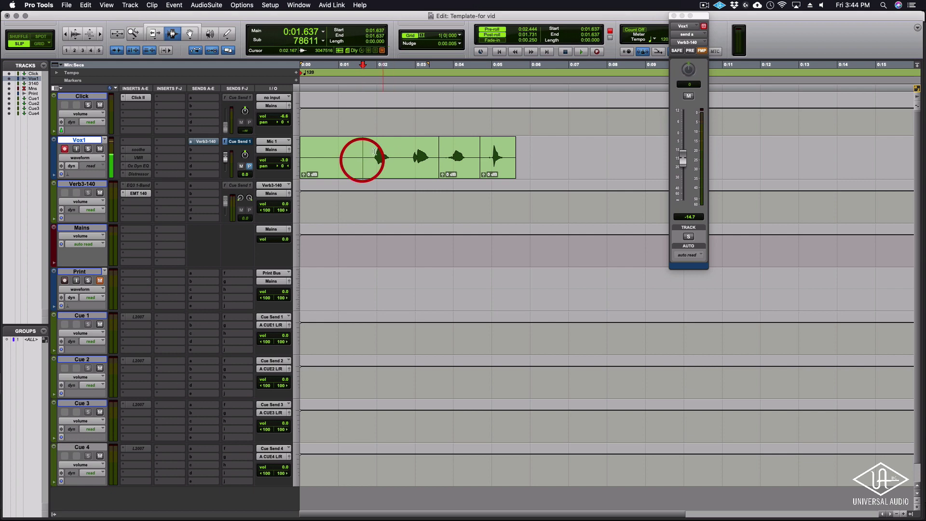
key(space)
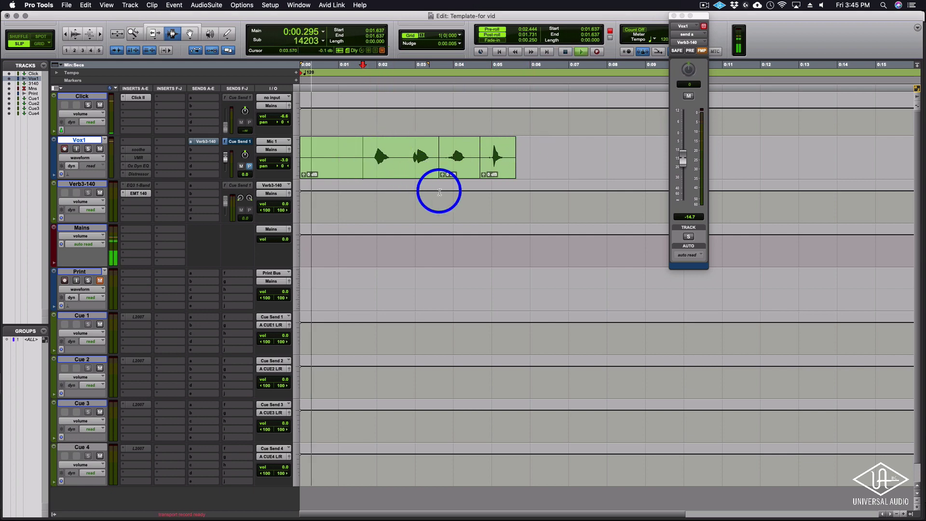
key(space)
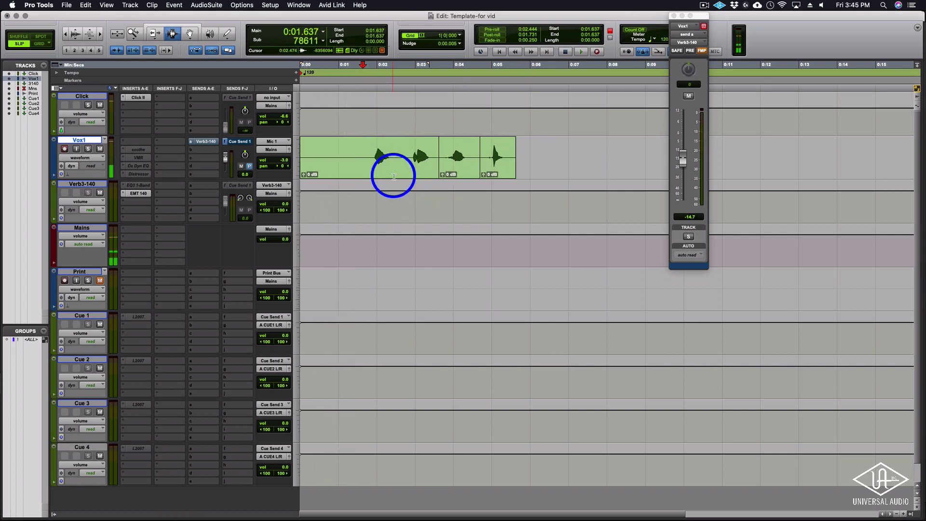
key(space)
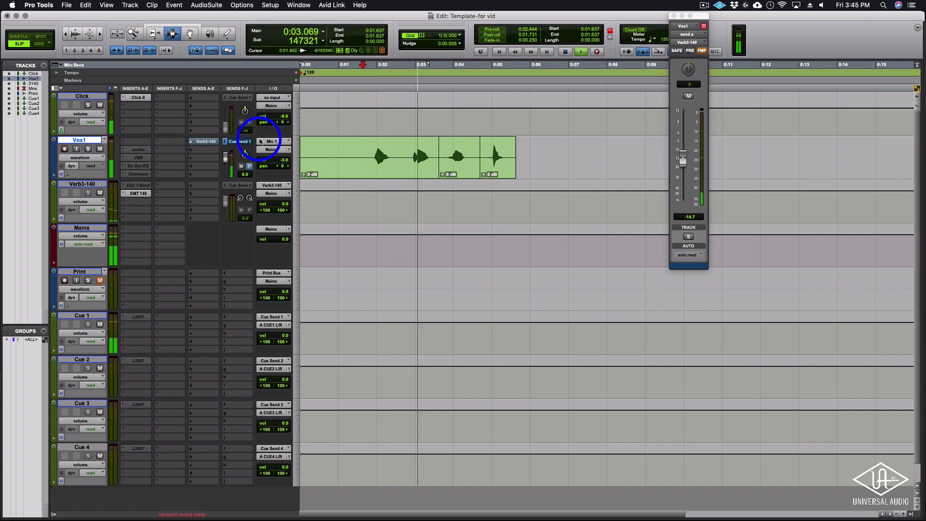
key(space)
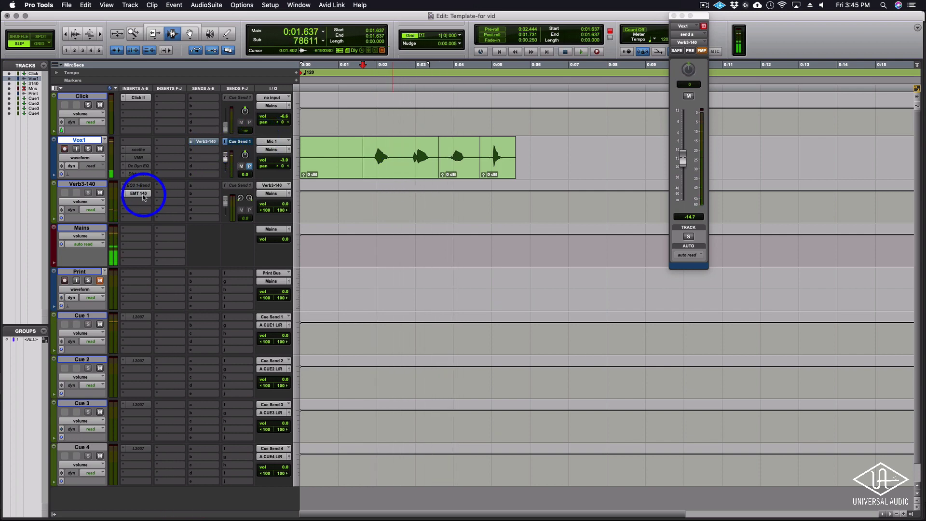
Step: Open the EMT 140 reverb on Verb3-140 and move its window up and left
click(139, 194)
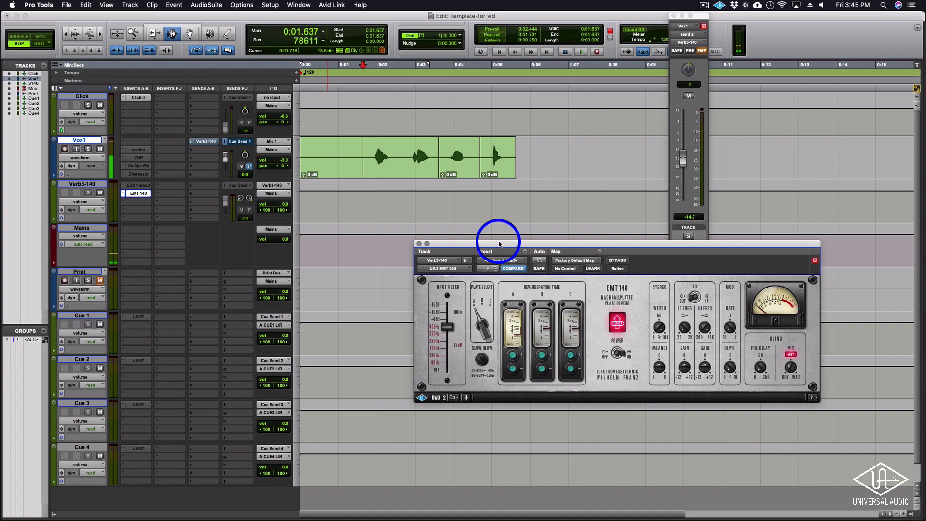
drag(499, 244, 417, 230)
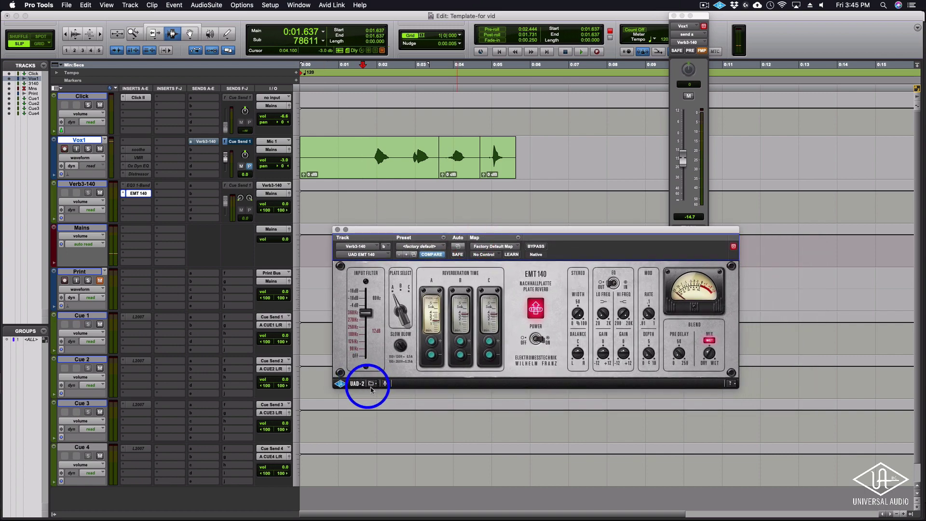
key(super+Tab)
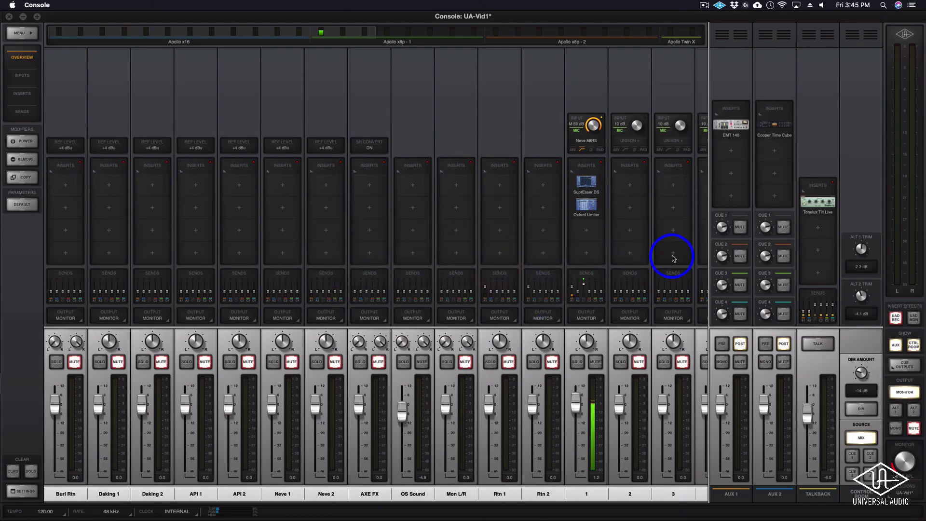
Step: Copy the AUX 1 EMT 140 reverb's settings from its UAD-2 settings menu
click(738, 126)
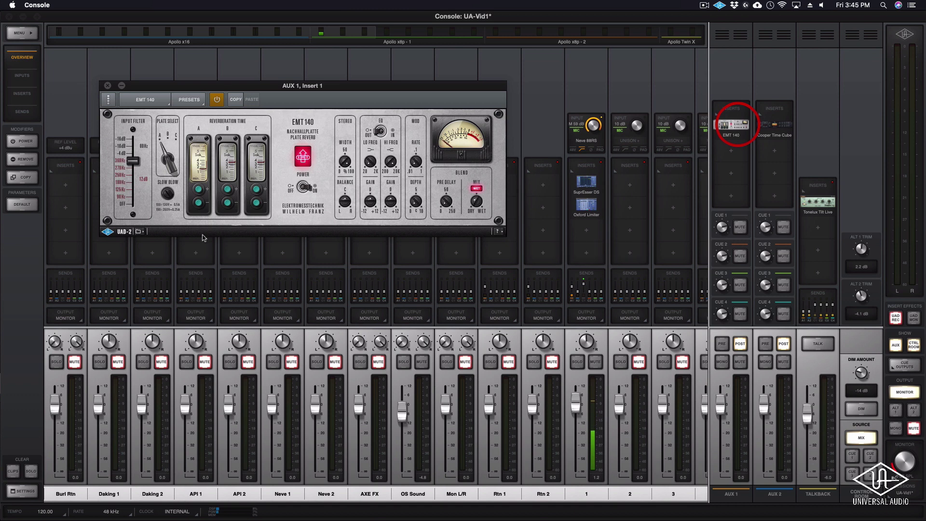
click(139, 232)
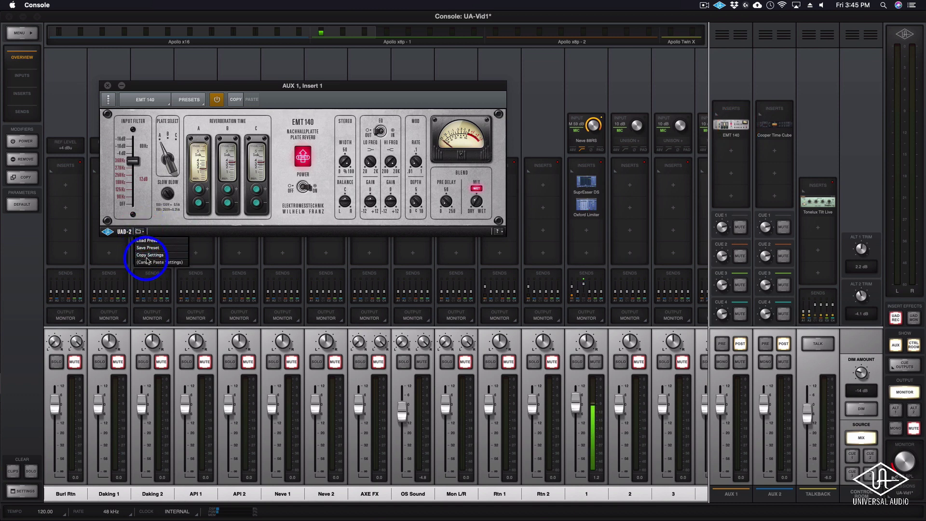
click(147, 255)
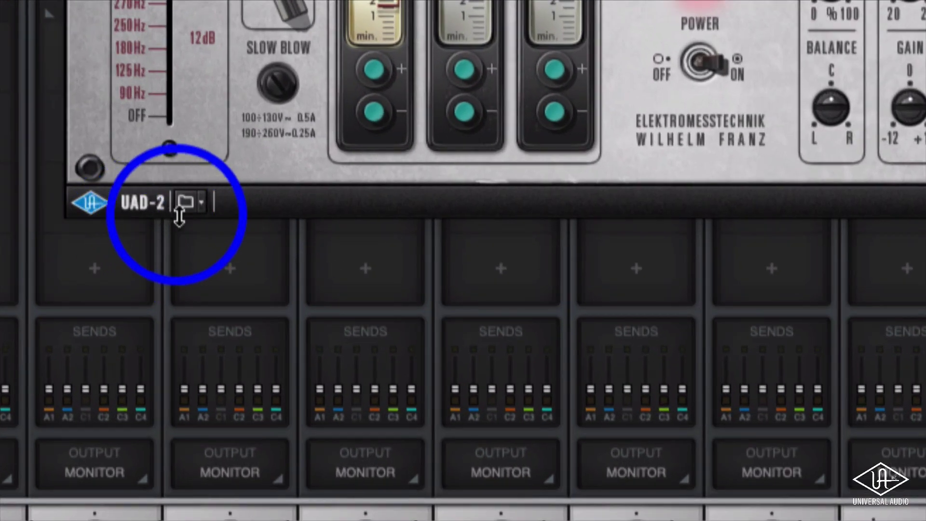
click(185, 202)
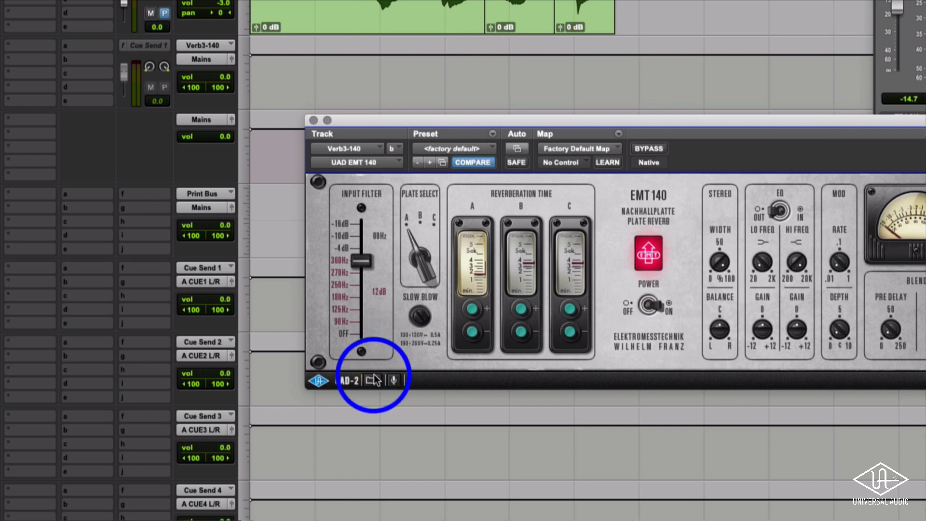
Step: Paste the copied Console reverb settings into Verb3-140's EMT 140 and close its window
click(368, 380)
click(377, 427)
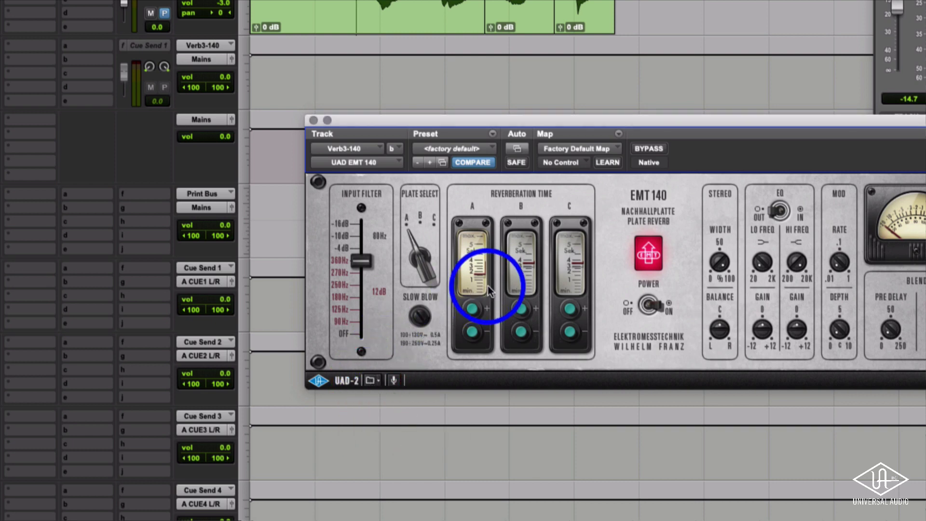
key(super+Tab)
key(Escape)
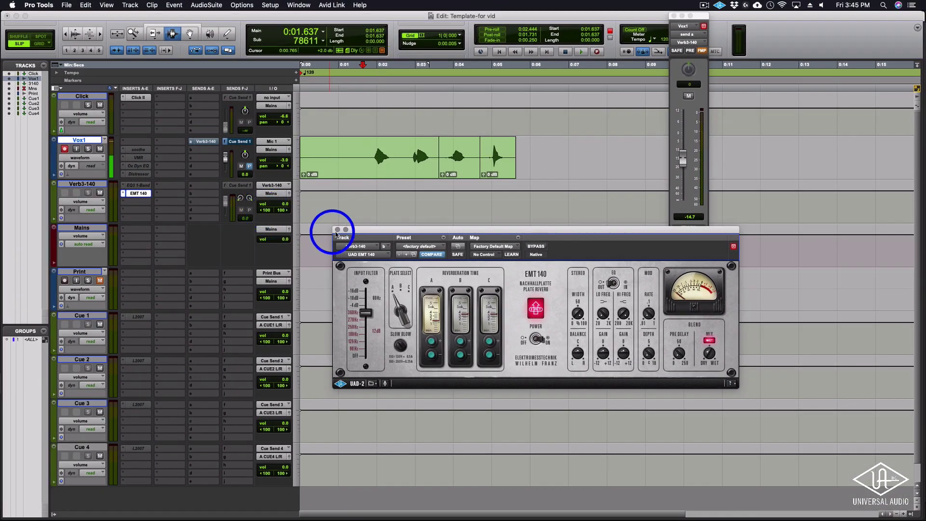
click(337, 230)
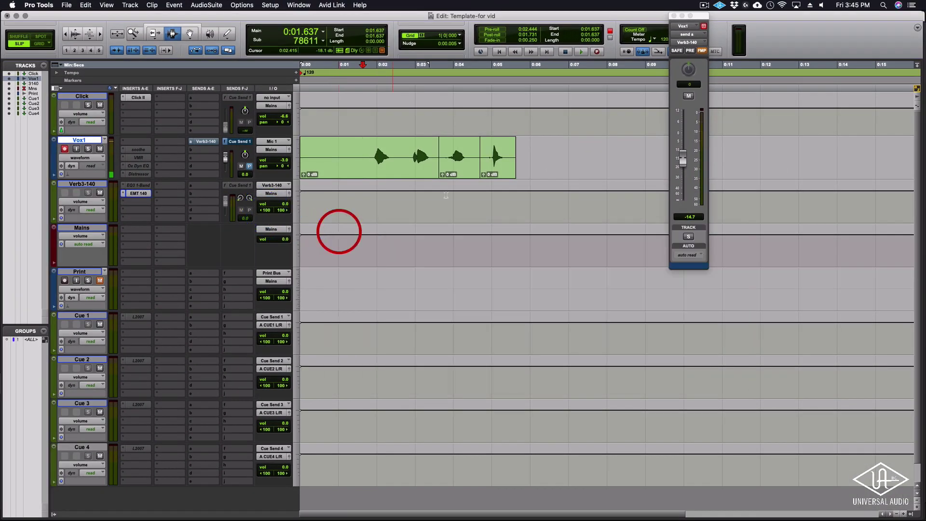
Step: Toggle the mute on channel 1's AUX 1 reverb send in UAD Console
key(super+Tab)
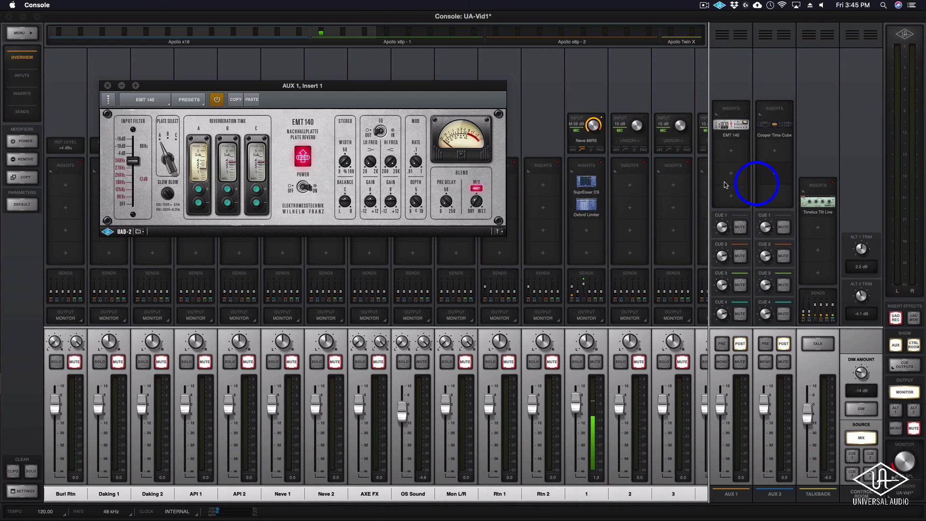
click(589, 276)
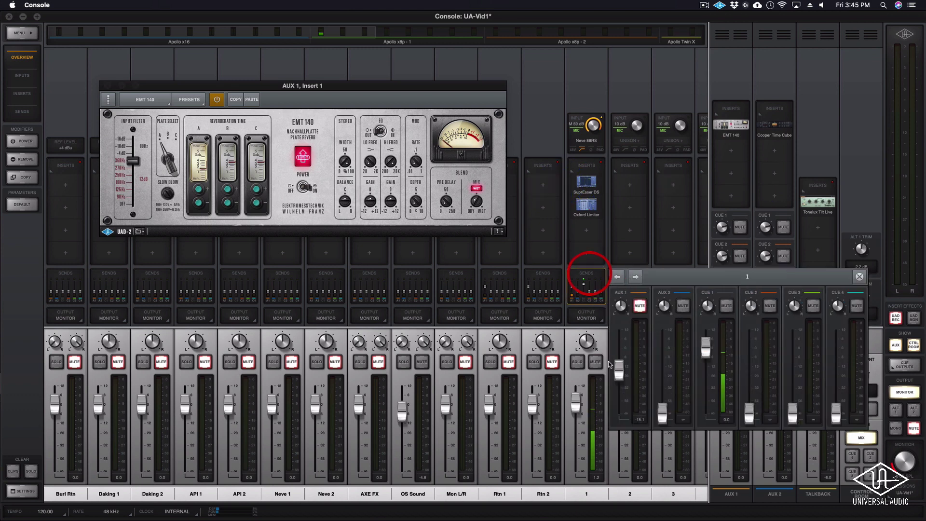
click(640, 311)
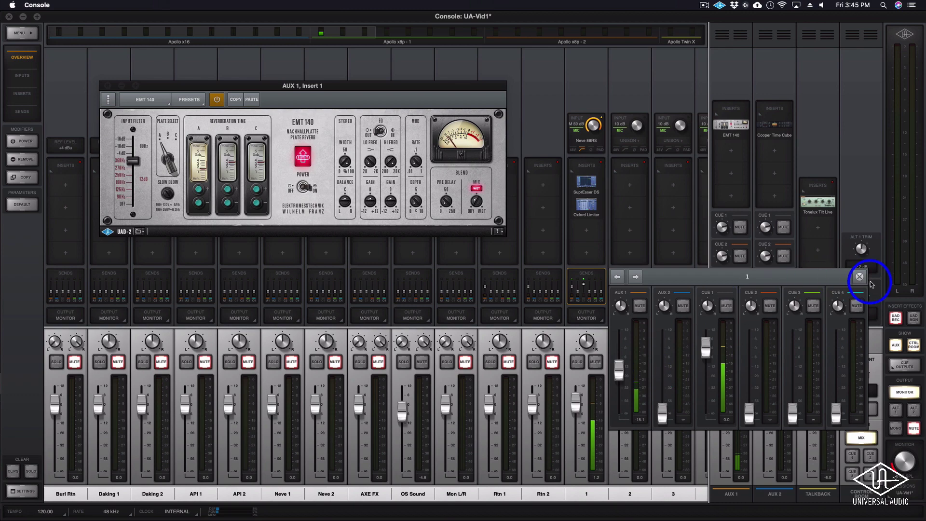
click(860, 277)
key(super+Tab)
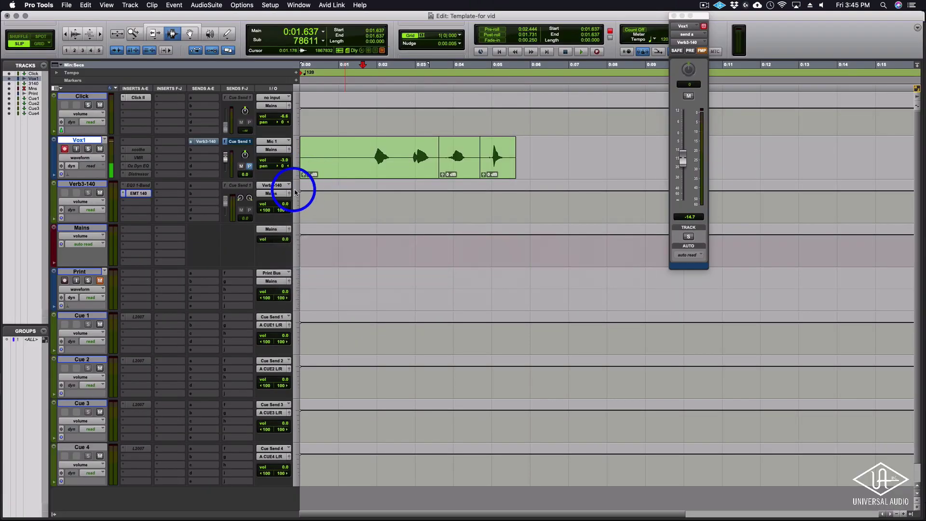
Step: Close the Vox1 output window and punch-record over the middle clip, 0:03.623–0:04.683
click(686, 163)
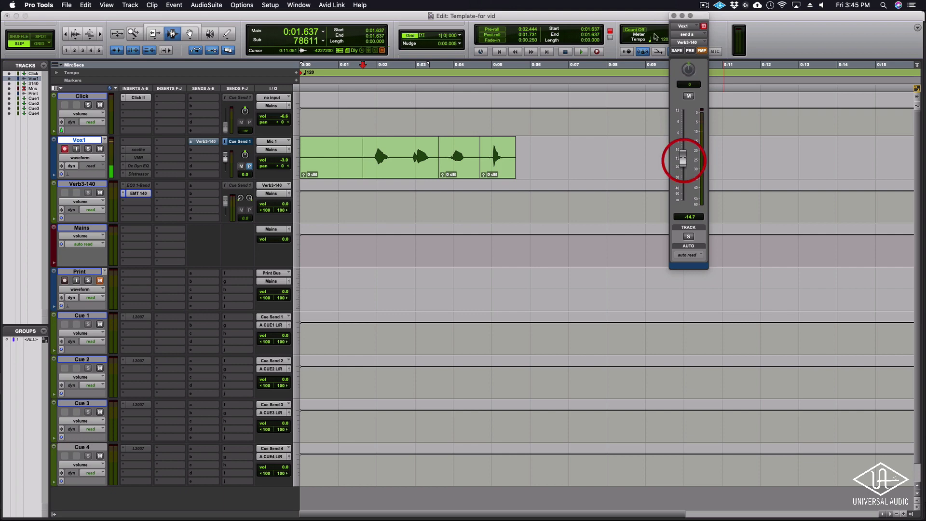
click(673, 15)
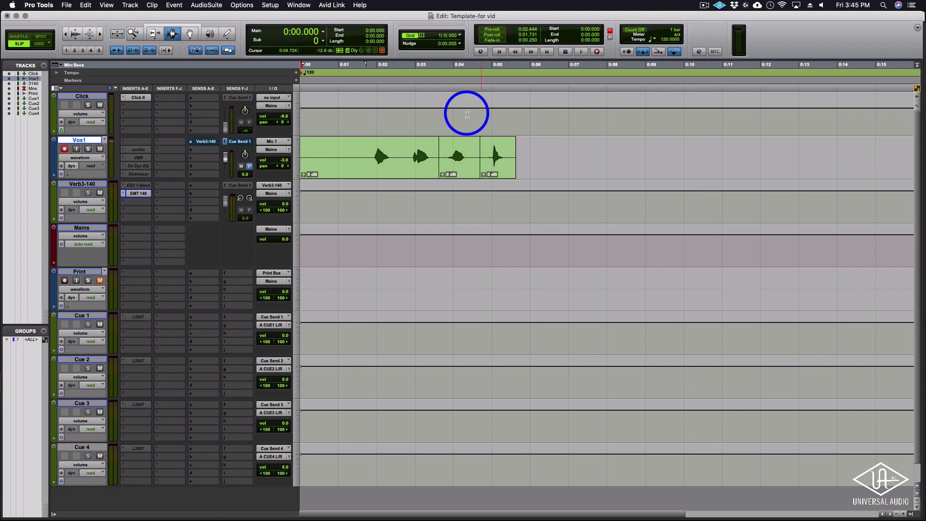
double_click(451, 165)
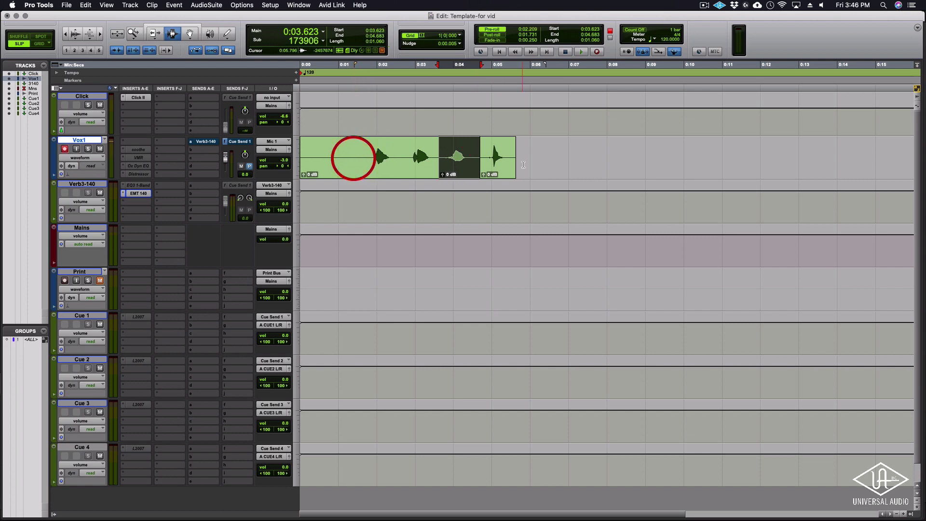
key(super+space)
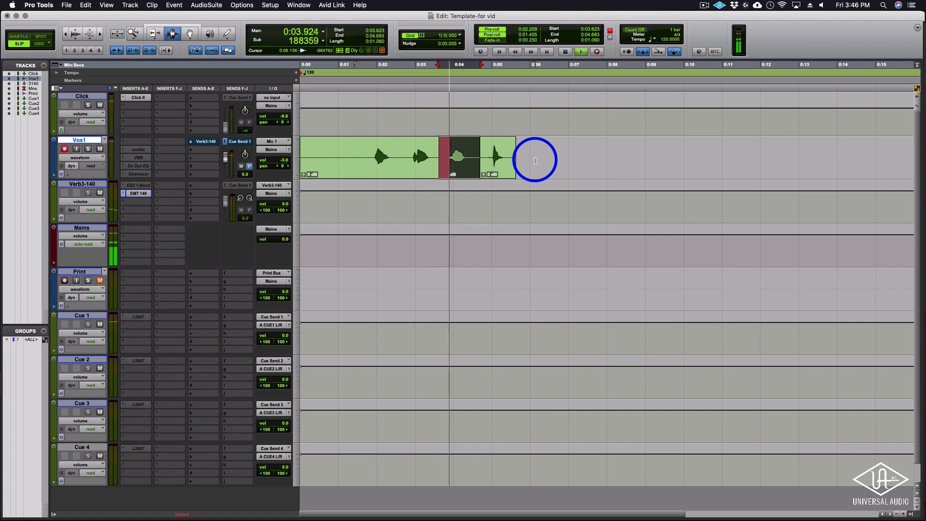
key(space)
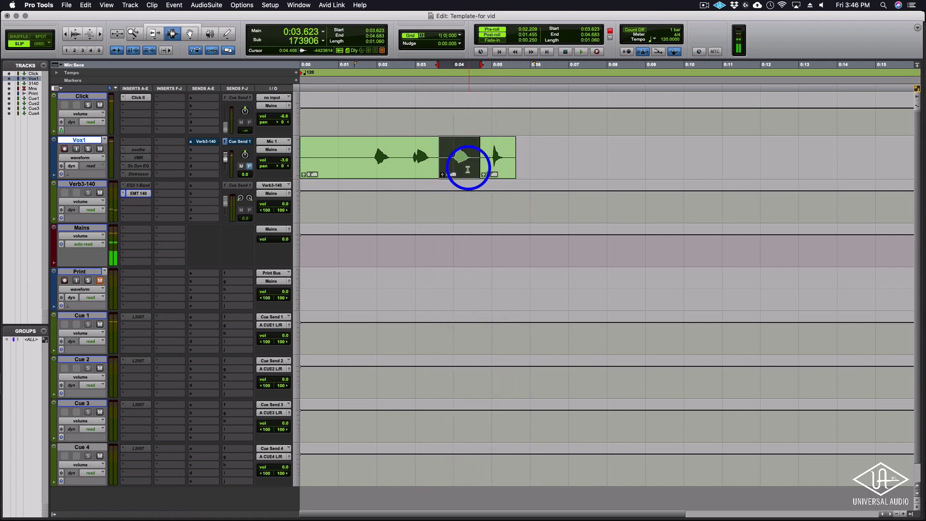
click(371, 158)
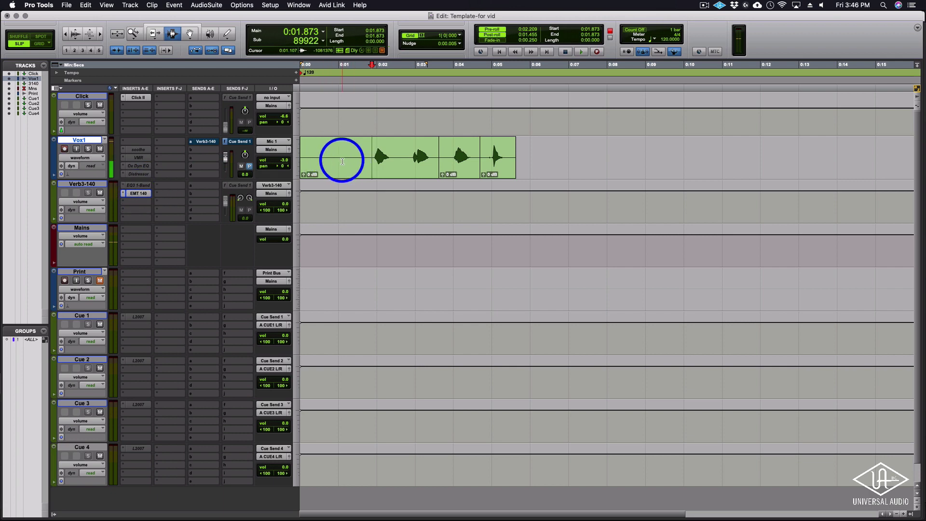
key(super+Tab)
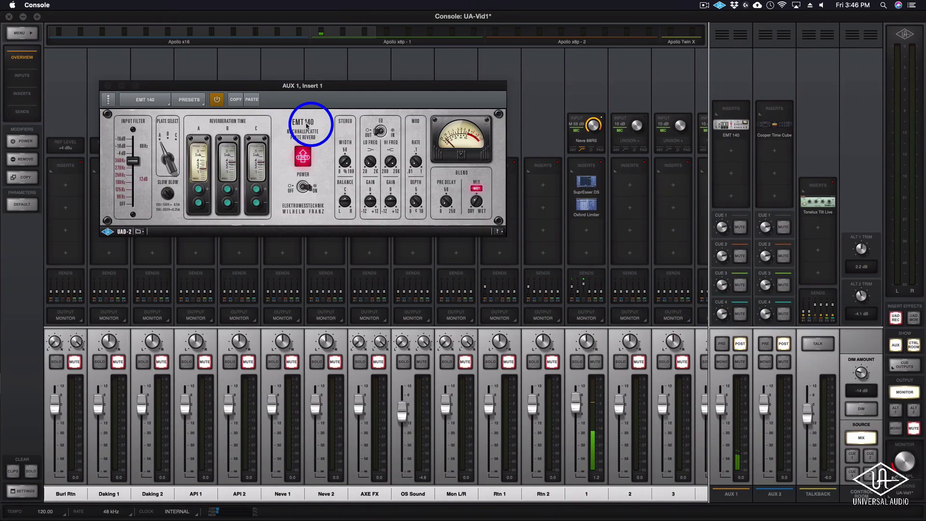
Step: Close the AUX 1 EMT 140 reverb window to reveal the full UA-Vid1 mixer
click(108, 86)
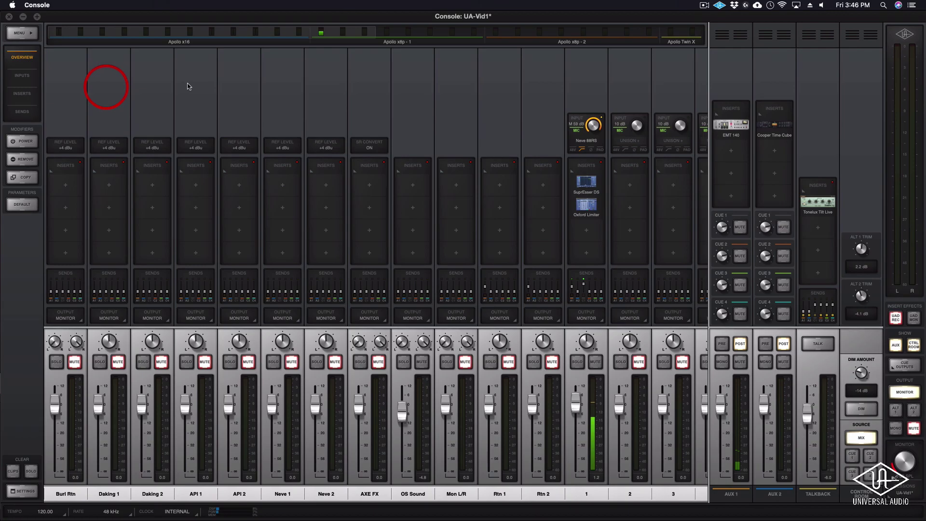
key(super+Tab)
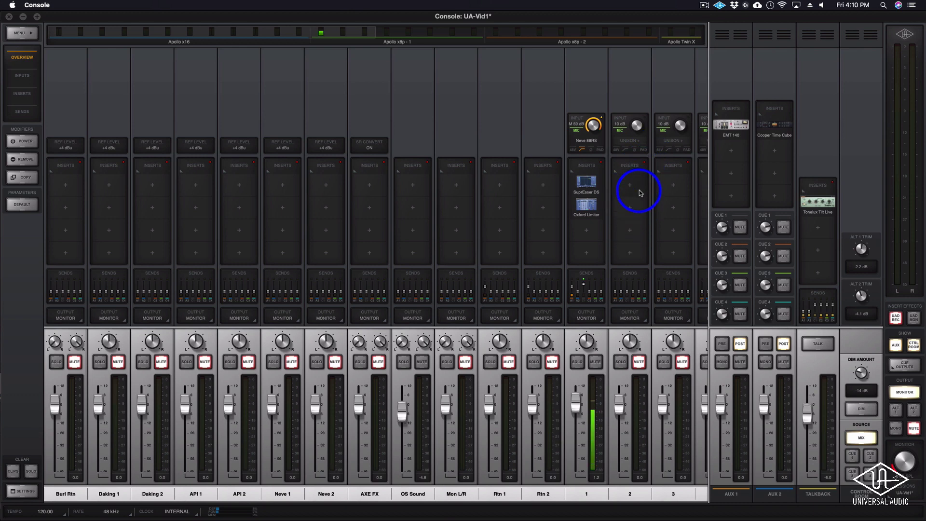
click(644, 163)
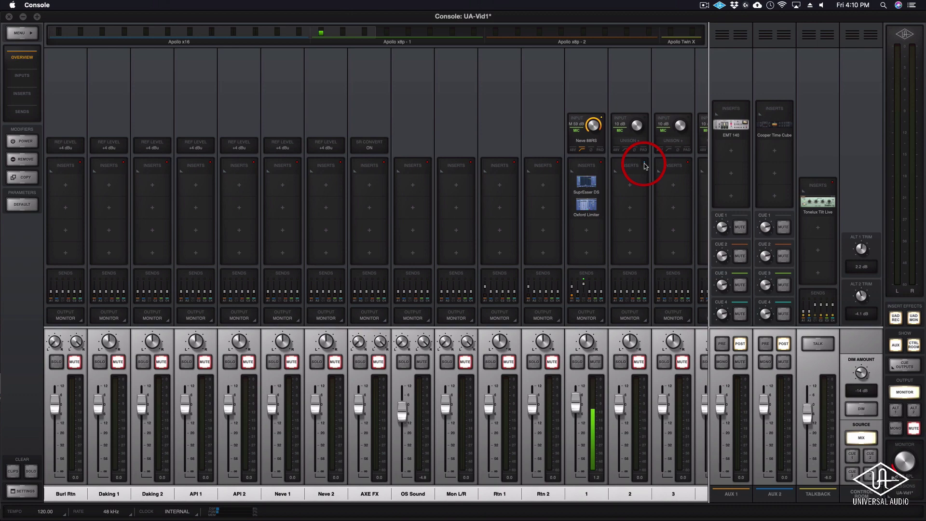
click(643, 164)
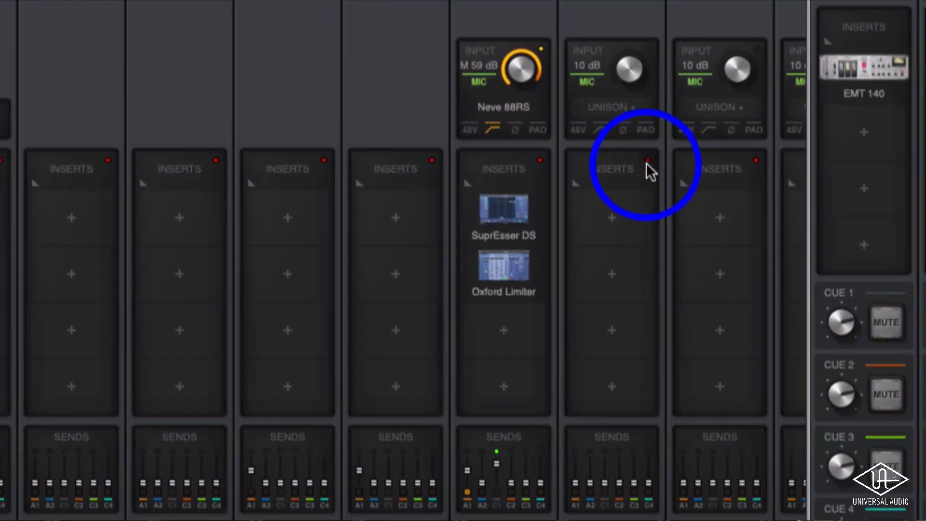
click(643, 166)
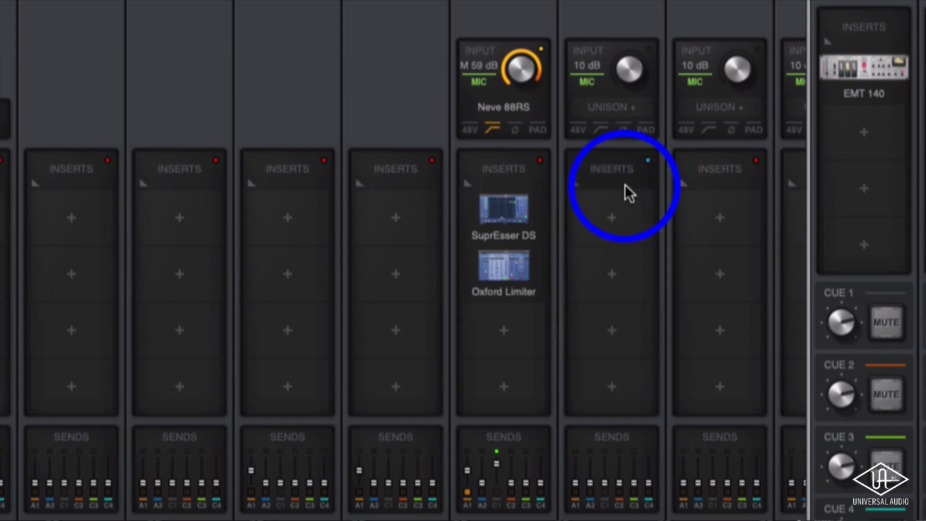
click(648, 161)
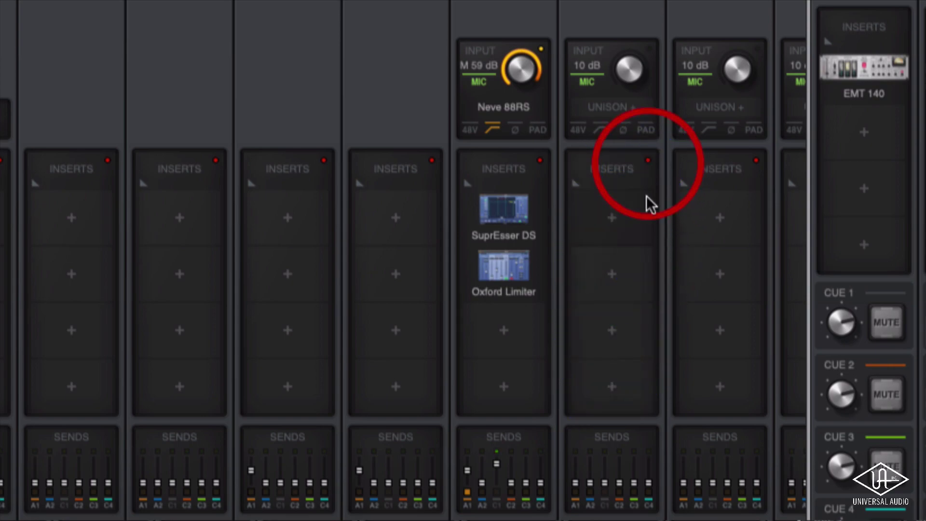